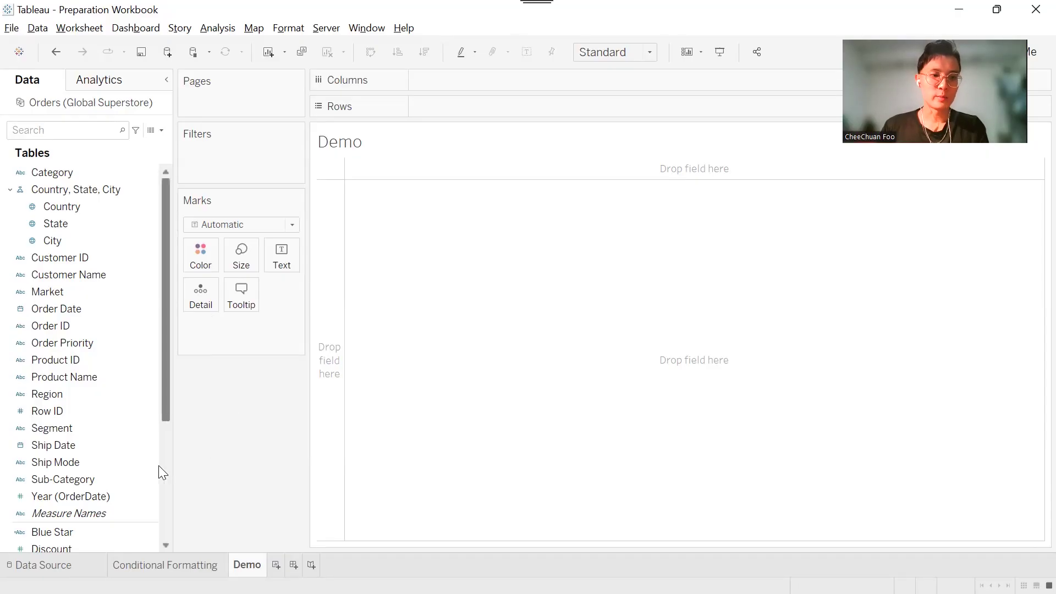
- Build a horizontal bar chart with Sub-Category on the rows and the sum of Sales on the columns
{"action": "left_click_drag", "start_coordinate": [97, 481], "coordinate": [324, 343]}
{"action": "scroll", "coordinate": [49, 413], "scroll_direction": "down", "scroll_amount": 4}
{"action": "left_click_drag", "start_coordinate": [90, 453], "coordinate": [602, 83]}
- Fit the bar chart to the entire view and sort the sub-categories by Sales in descending order
{"action": "left_click", "coordinate": [621, 52]}
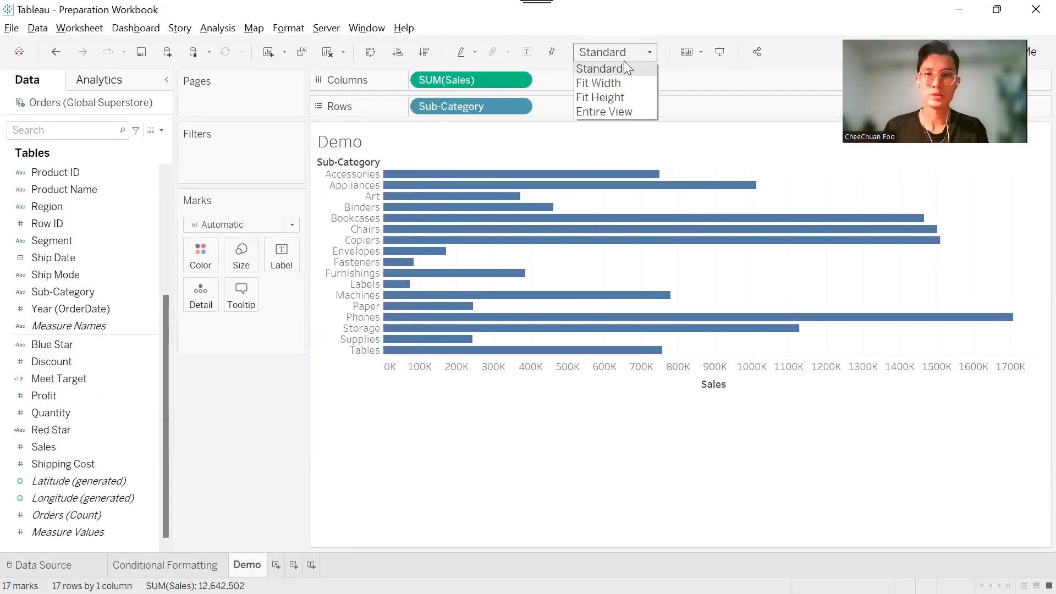
{"action": "left_click", "coordinate": [616, 115]}
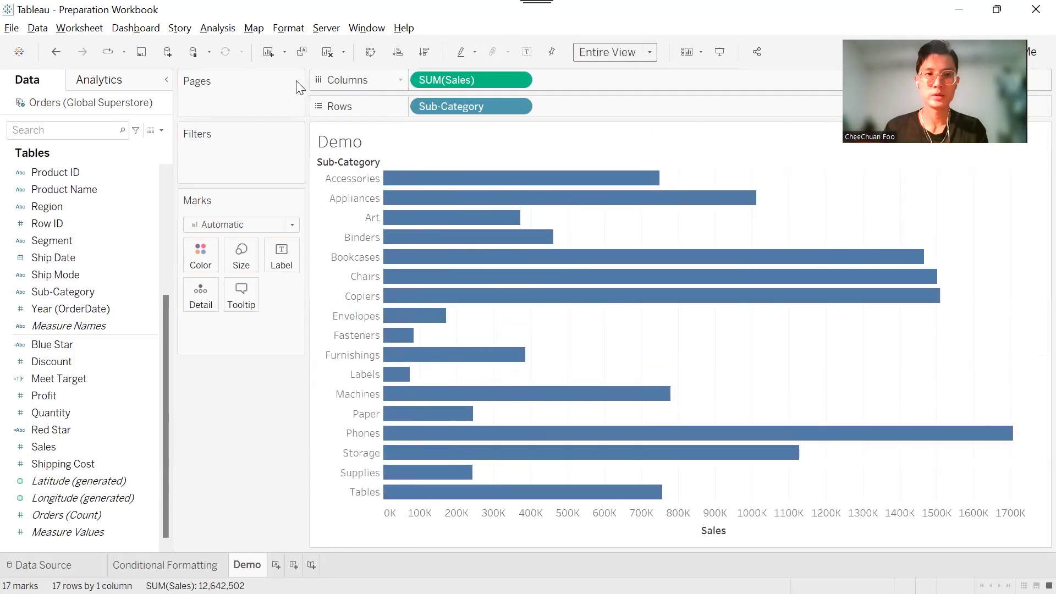
{"action": "left_click", "coordinate": [424, 52]}
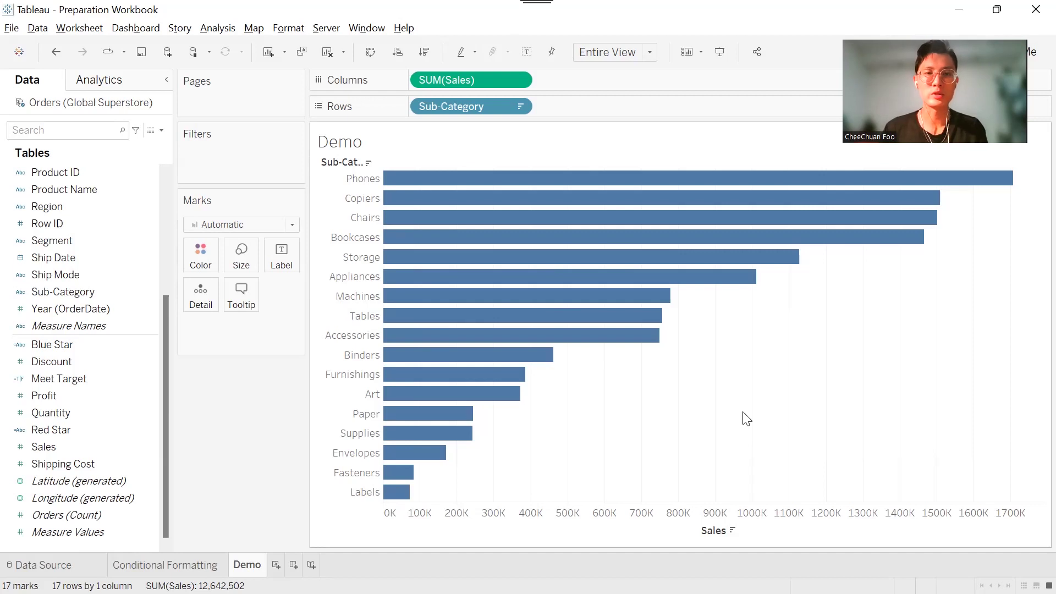
- Set the default worksheet font to Tableau Semibold for the whole Demo sheet
{"action": "left_click", "coordinate": [288, 28]}
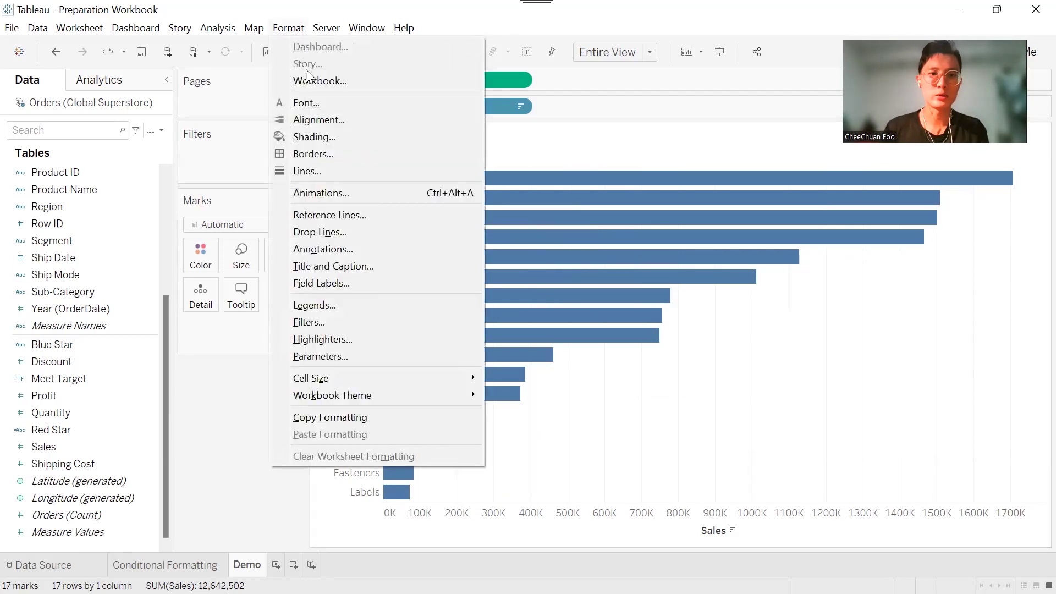
{"action": "left_click", "coordinate": [334, 105]}
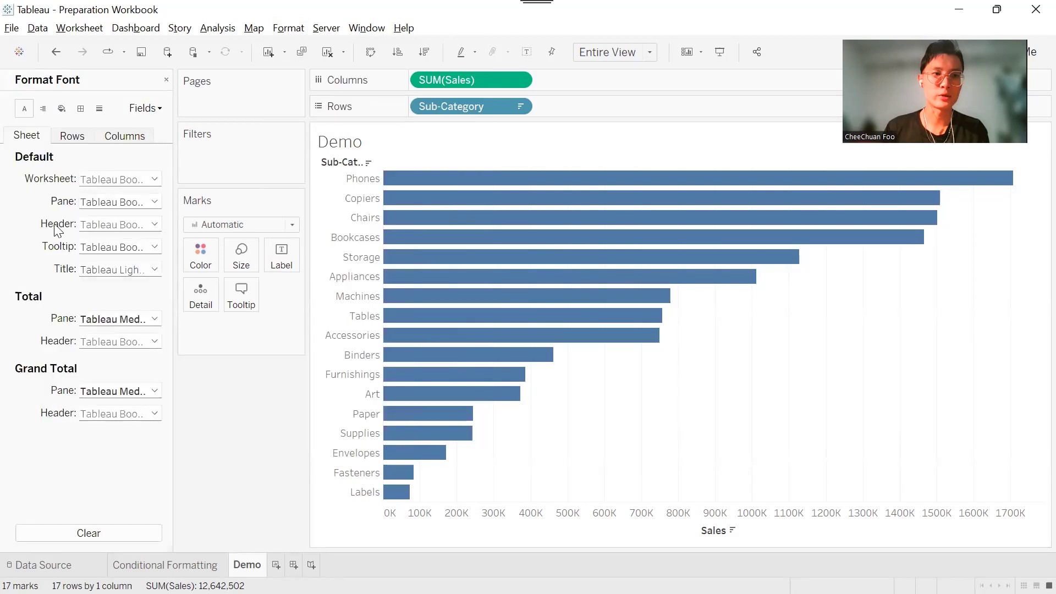
{"action": "left_click", "coordinate": [155, 201]}
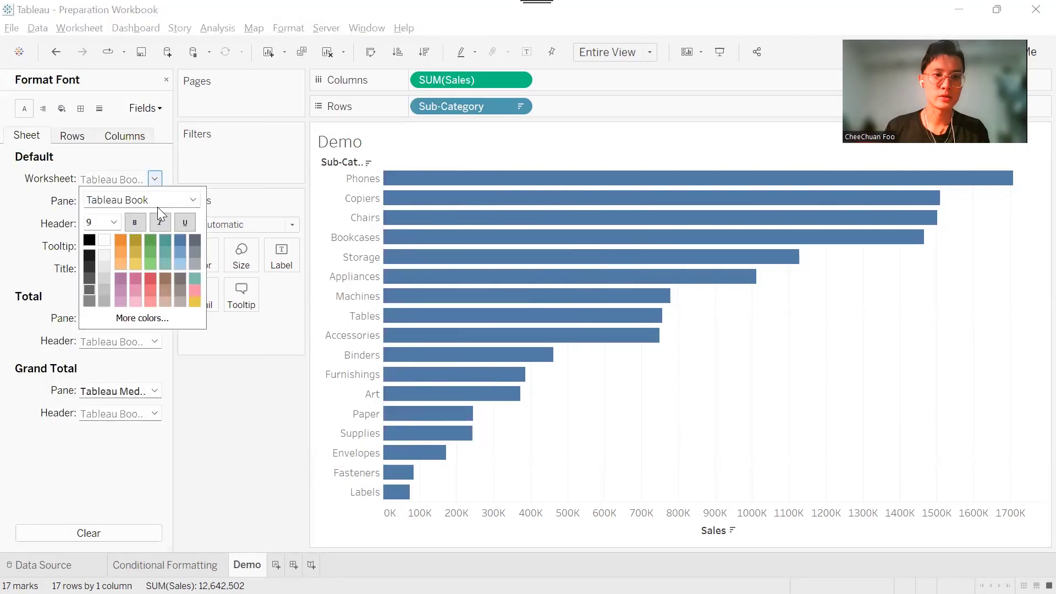
{"action": "left_click", "coordinate": [193, 200]}
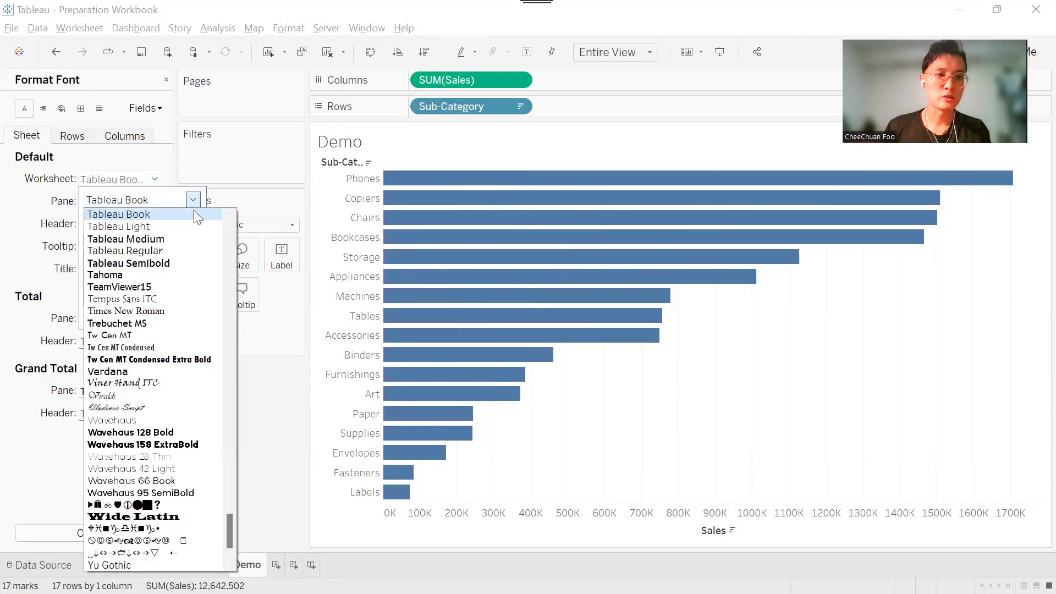
{"action": "left_click", "coordinate": [180, 264]}
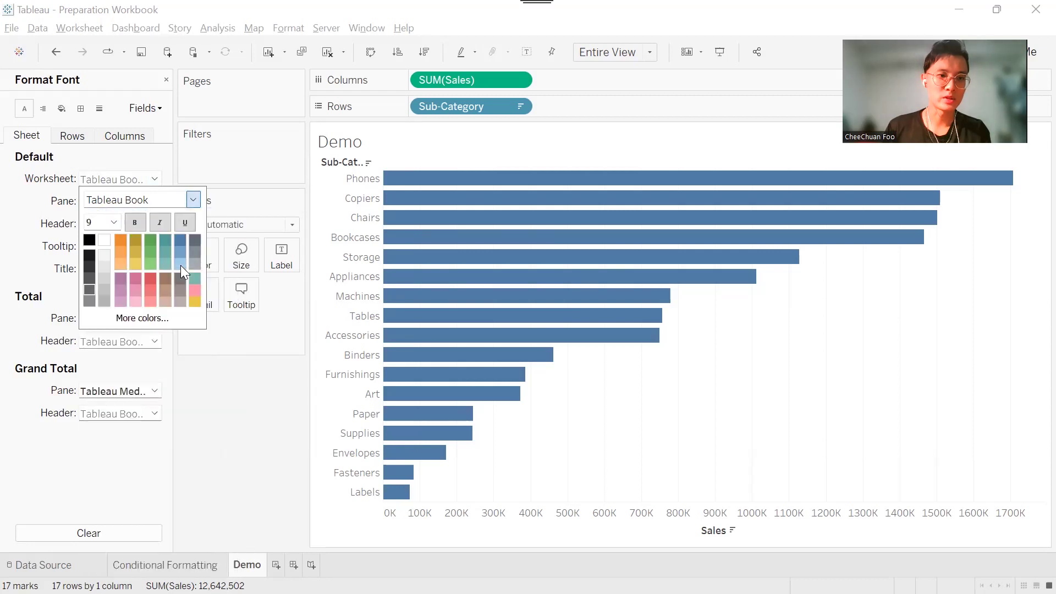
{"action": "left_click", "coordinate": [244, 387]}
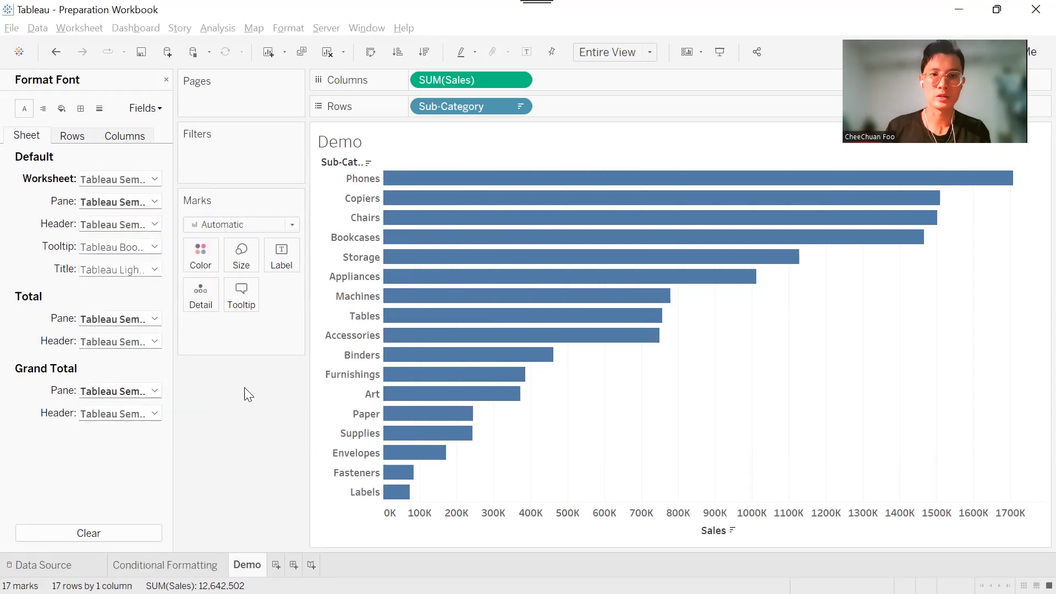
{"action": "left_click", "coordinate": [164, 80]}
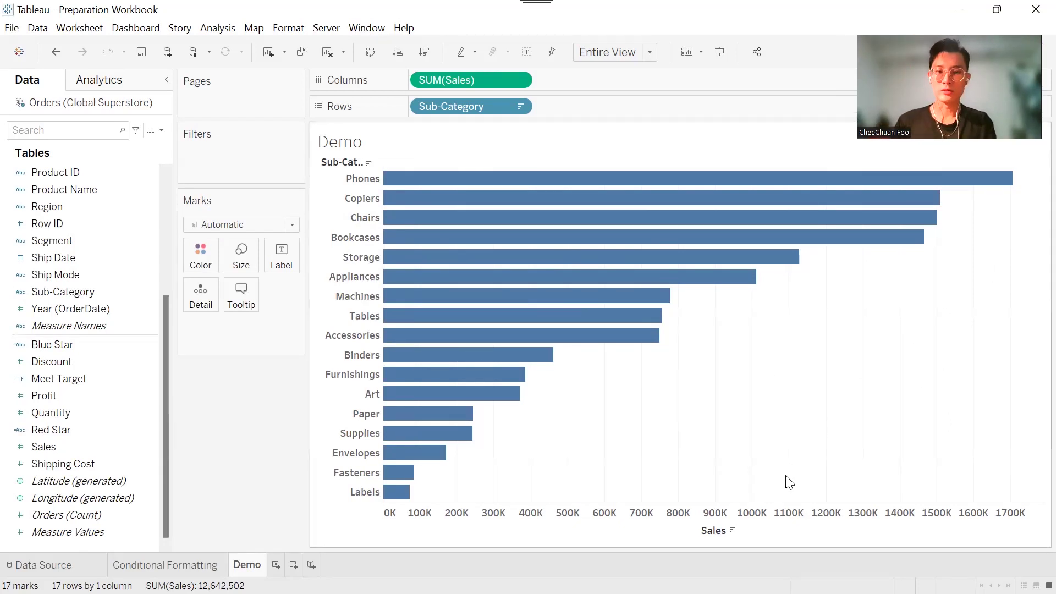
- Add a reference line to the Sales axis with a constant value of 1,000,000
{"action": "right_click", "coordinate": [821, 522]}
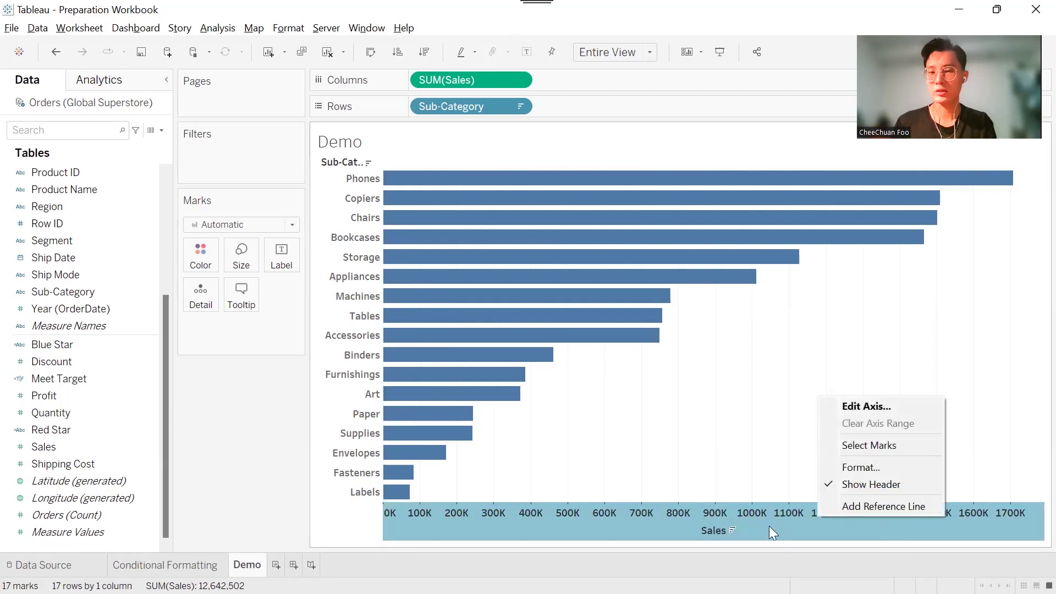
{"action": "left_click", "coordinate": [902, 507]}
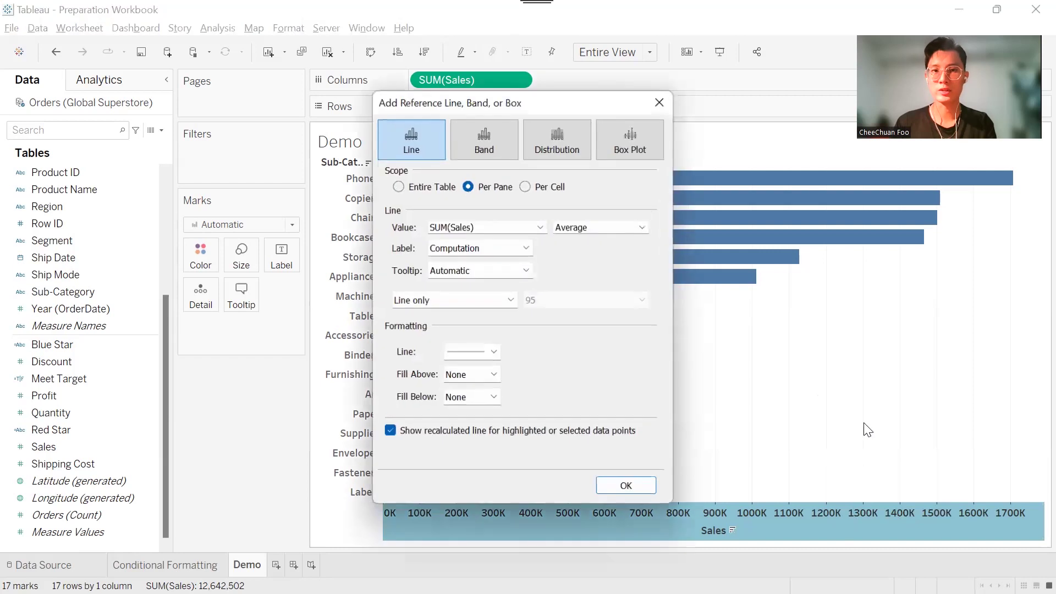
{"action": "left_click_drag", "start_coordinate": [517, 102], "coordinate": [158, 118]}
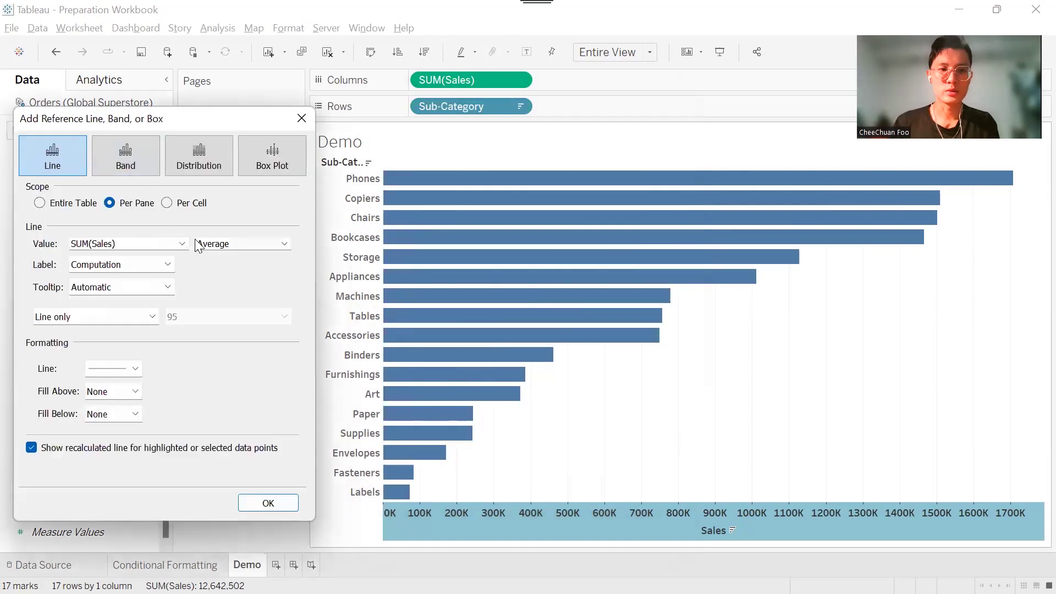
{"action": "left_click", "coordinate": [284, 243]}
{"action": "left_click", "coordinate": [215, 277]}
{"action": "left_click_drag", "start_coordinate": [152, 244], "coordinate": [29, 247]}
{"action": "type", "text": "1,0"}
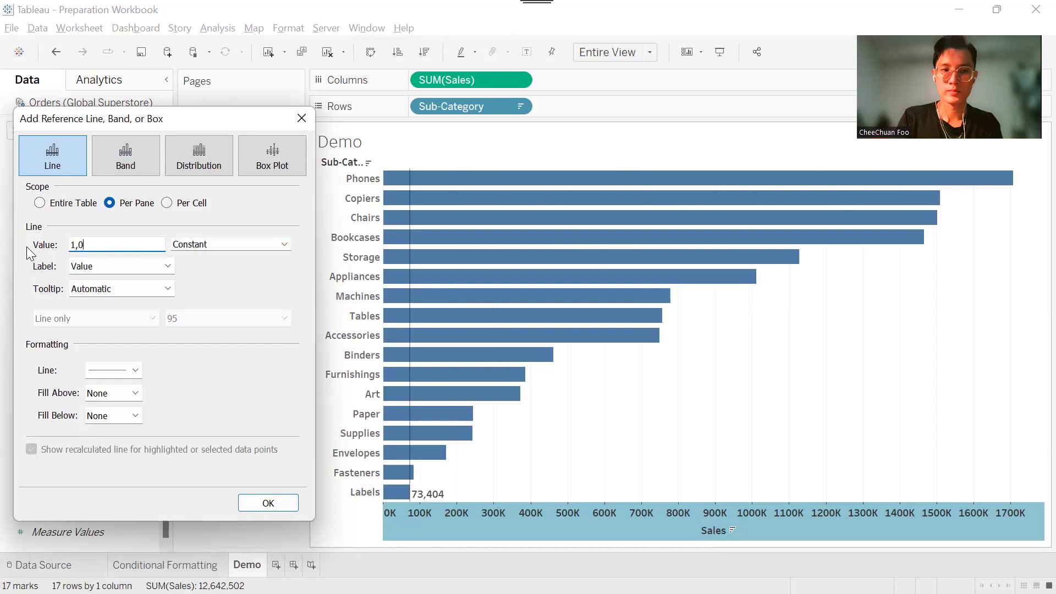
{"action": "type", "text": "00,000"}
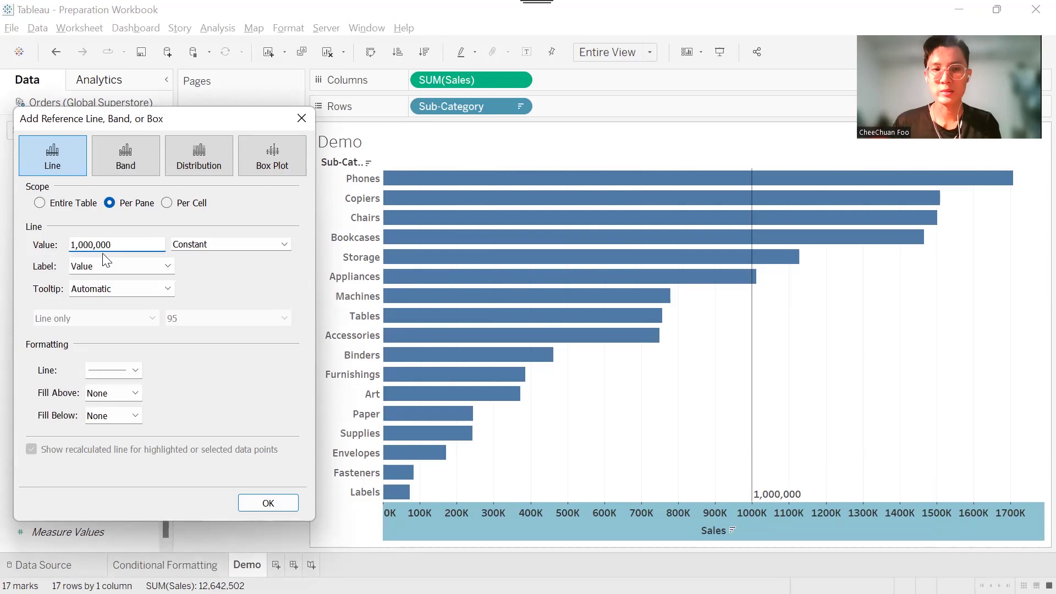
- Give the reference line a custom label with the text "Sales Target = "
{"action": "left_click", "coordinate": [140, 270]}
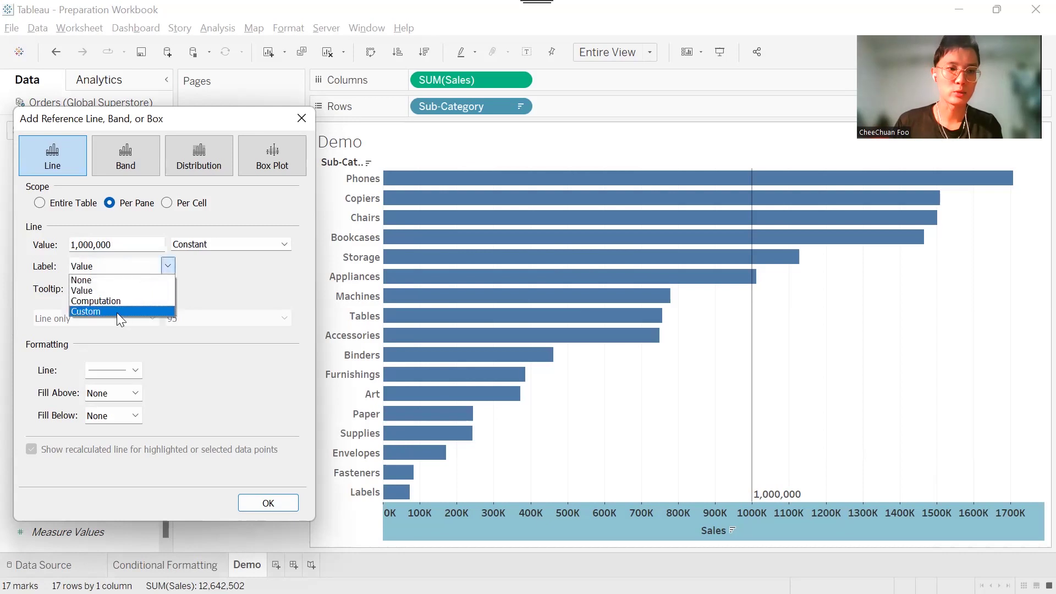
{"action": "left_click", "coordinate": [117, 312]}
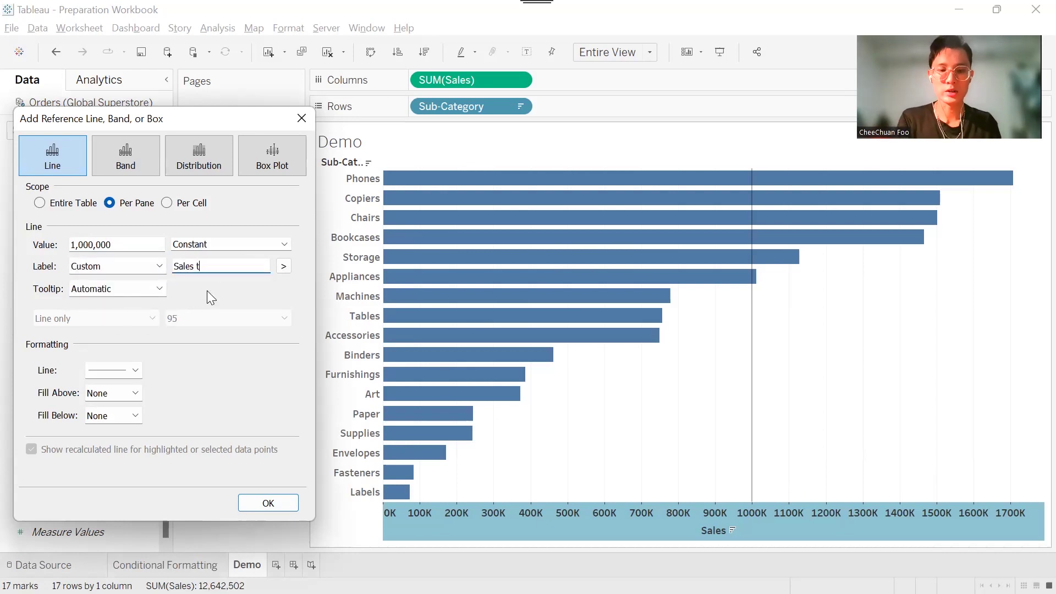
{"action": "type", "text": "Sales t"}
{"action": "key", "text": "BackSpace"}
{"action": "type", "text": "Target = "}
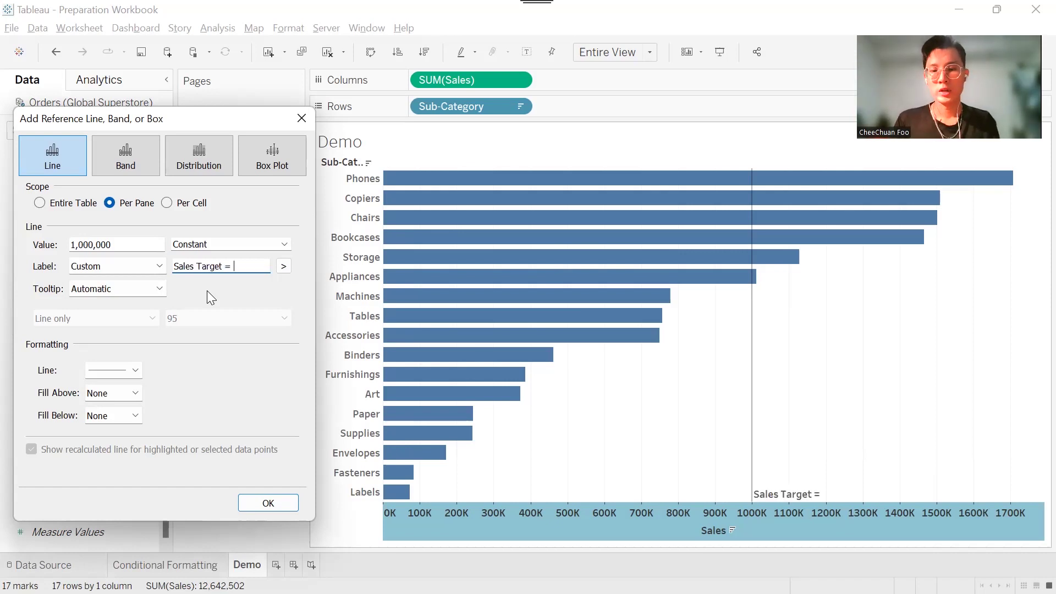
{"action": "type", "text": "1000000"}
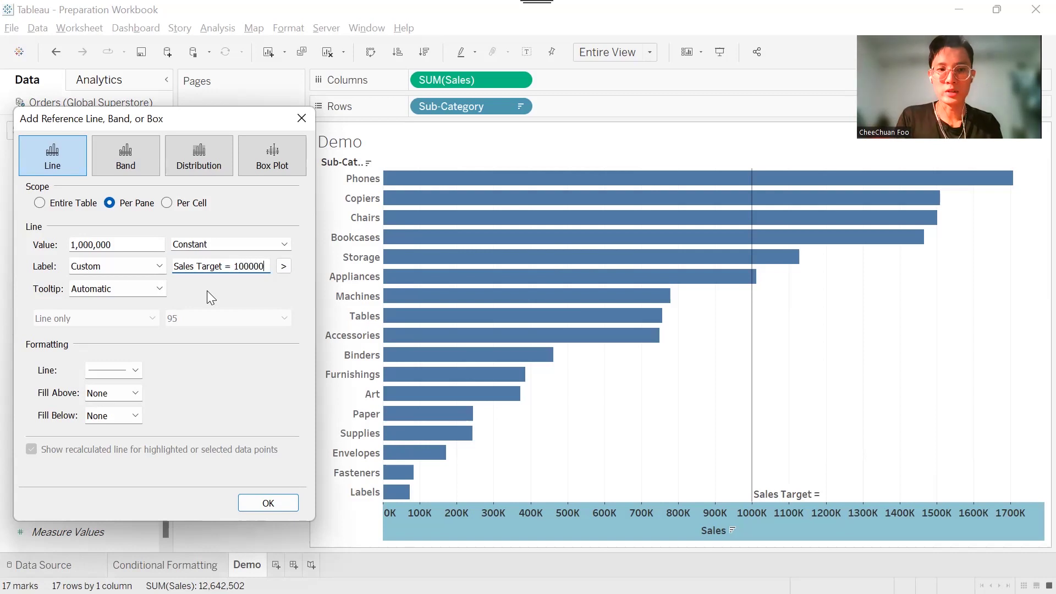
{"action": "key", "text": "ctrl+shift+Left"}
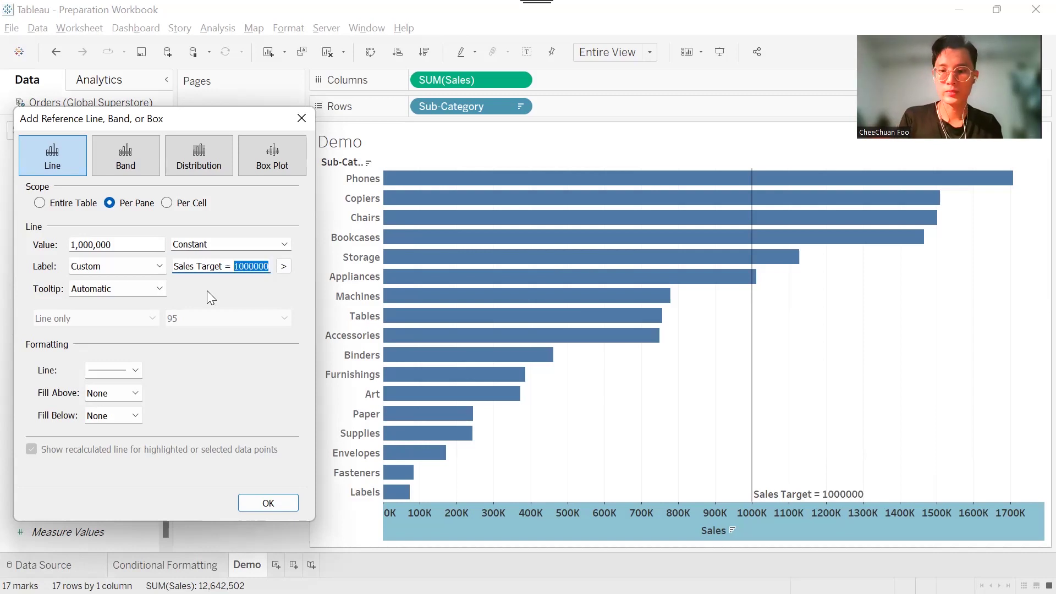
{"action": "key", "text": "BackSpace"}
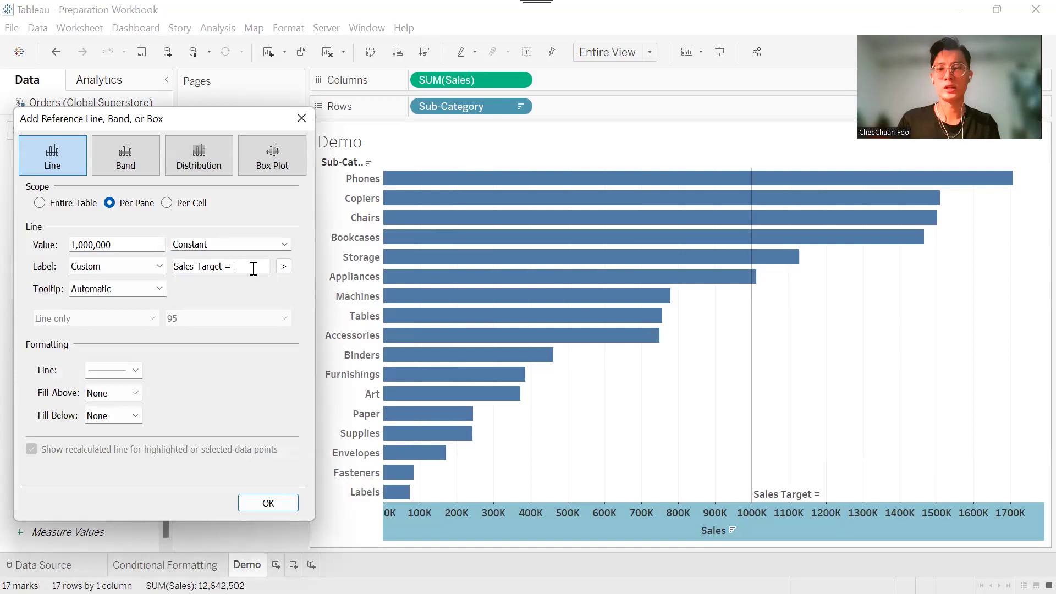
- Insert the dynamic <Value> placeholder after "Sales Target = " in the custom label and apply the reference line
{"action": "left_click", "coordinate": [284, 271]}
{"action": "left_click", "coordinate": [333, 336]}
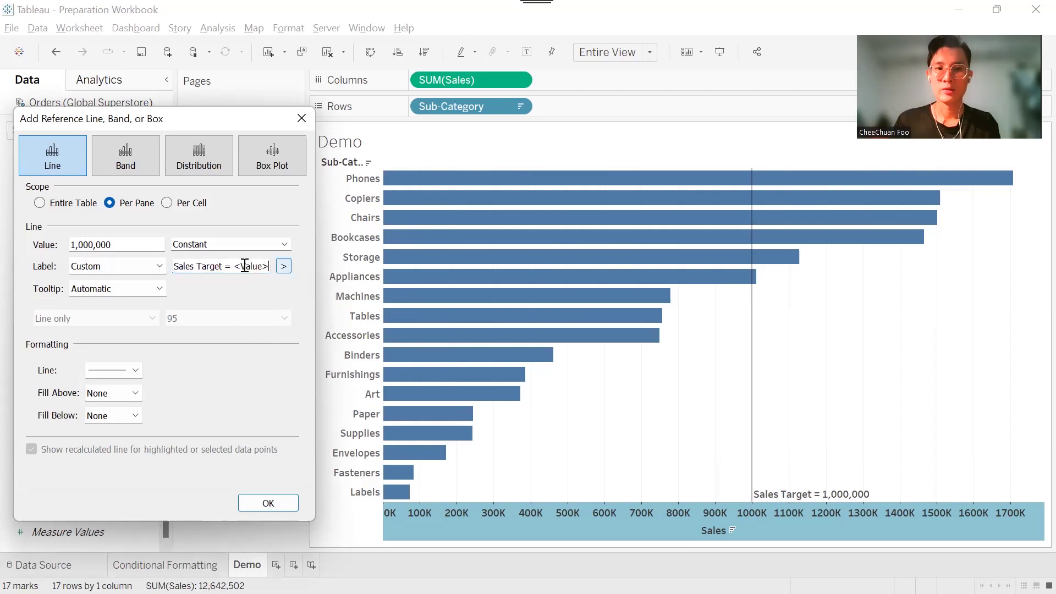
{"action": "left_click_drag", "start_coordinate": [234, 267], "coordinate": [269, 268]}
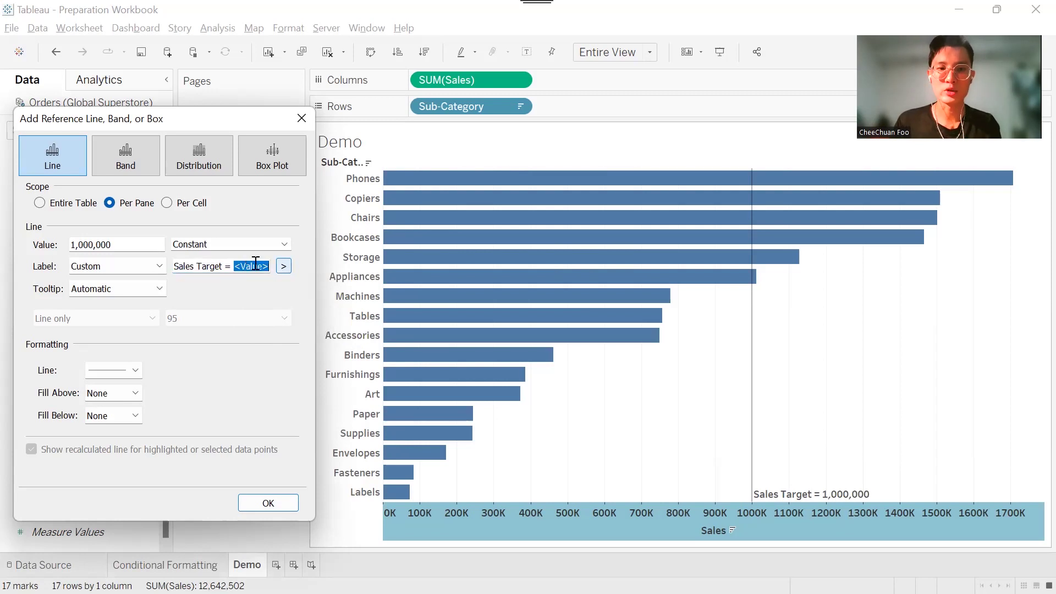
{"action": "left_click_drag", "start_coordinate": [116, 246], "coordinate": [64, 246]}
{"action": "left_click", "coordinate": [130, 245]}
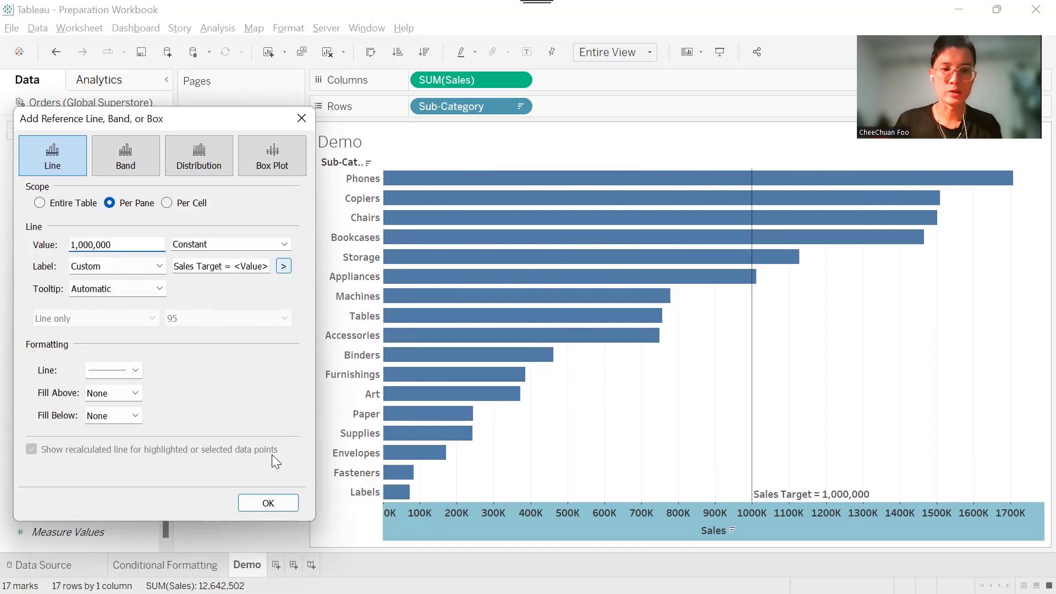
{"action": "left_click", "coordinate": [275, 508]}
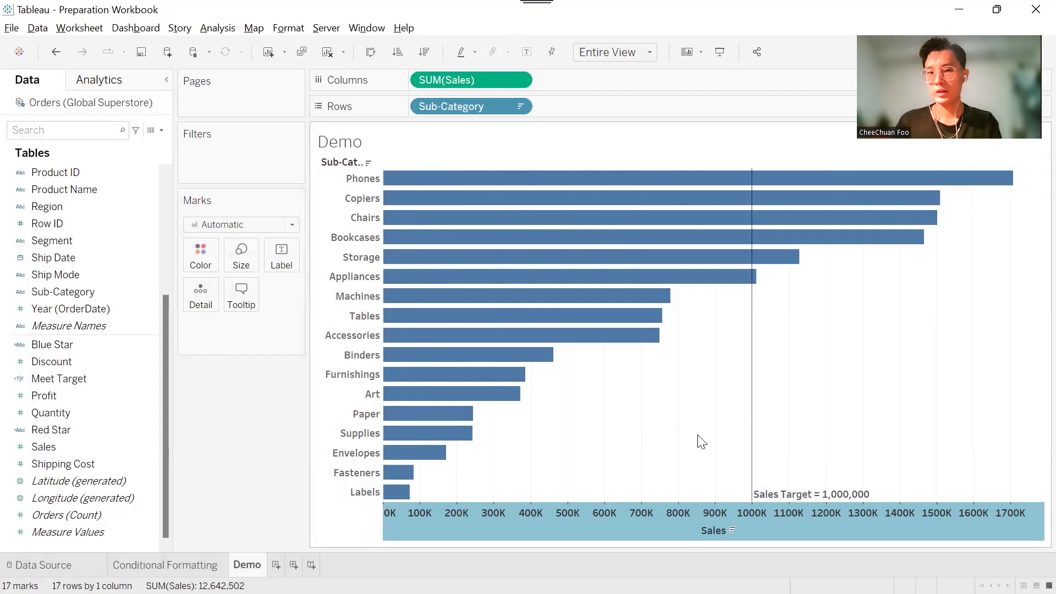
- Examine the placement of the reference line label on the Conditional Formatting sheet, and return to the Demo sheet
{"action": "left_click", "coordinate": [177, 561]}
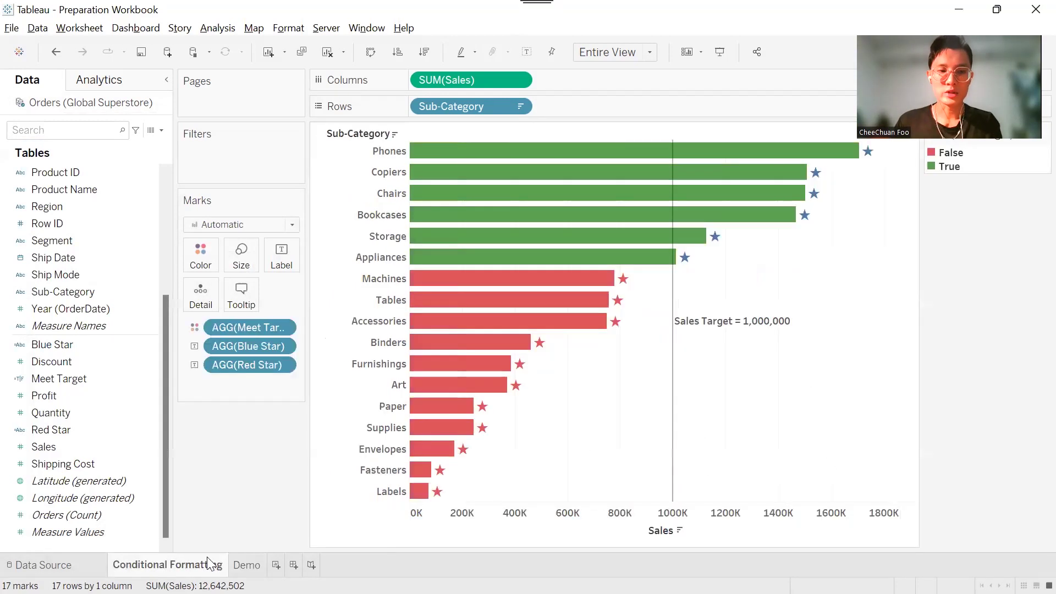
{"action": "mouse_move", "coordinate": [729, 330]}
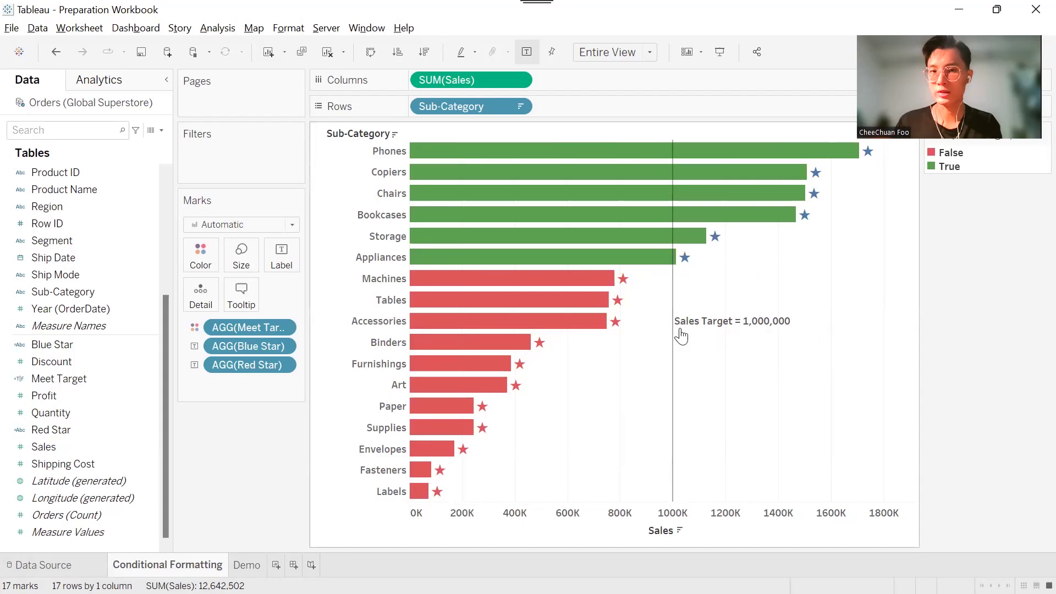
{"action": "left_click", "coordinate": [248, 561]}
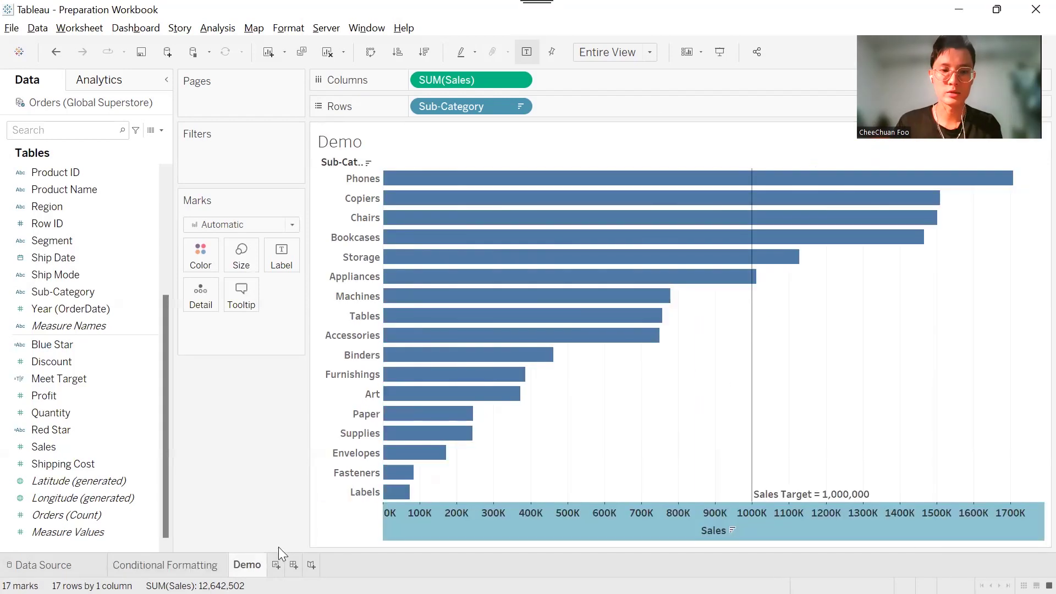
{"action": "right_click", "coordinate": [752, 355]}
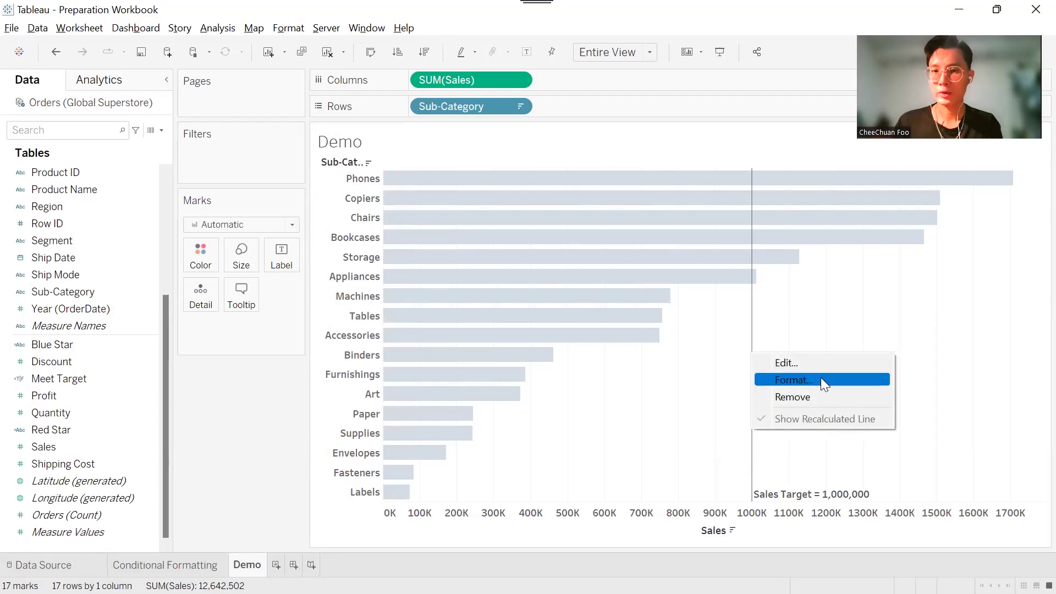
{"action": "left_click", "coordinate": [829, 316]}
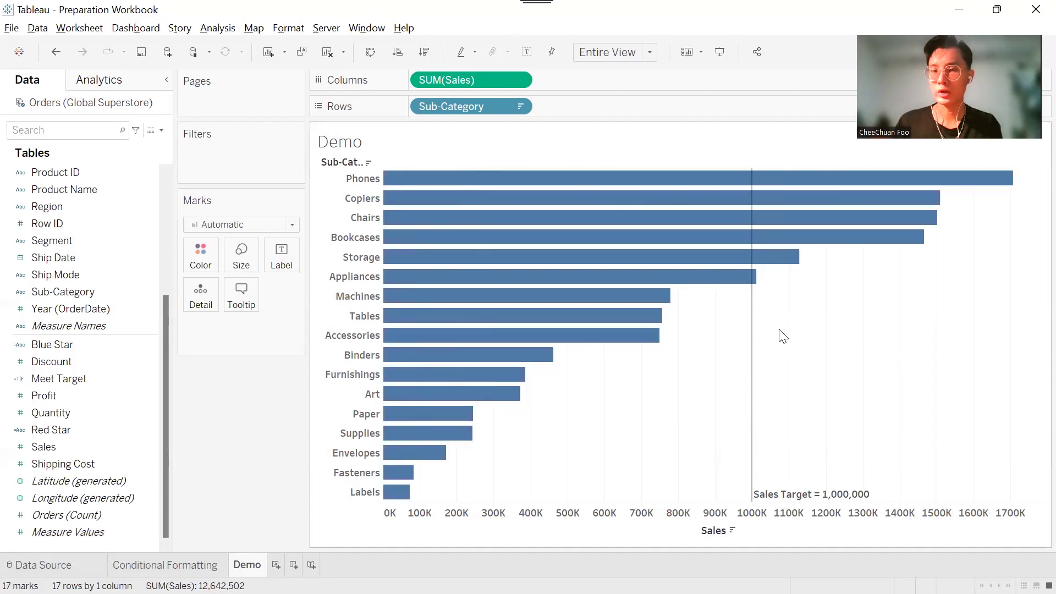
{"action": "mouse_move", "coordinate": [750, 355]}
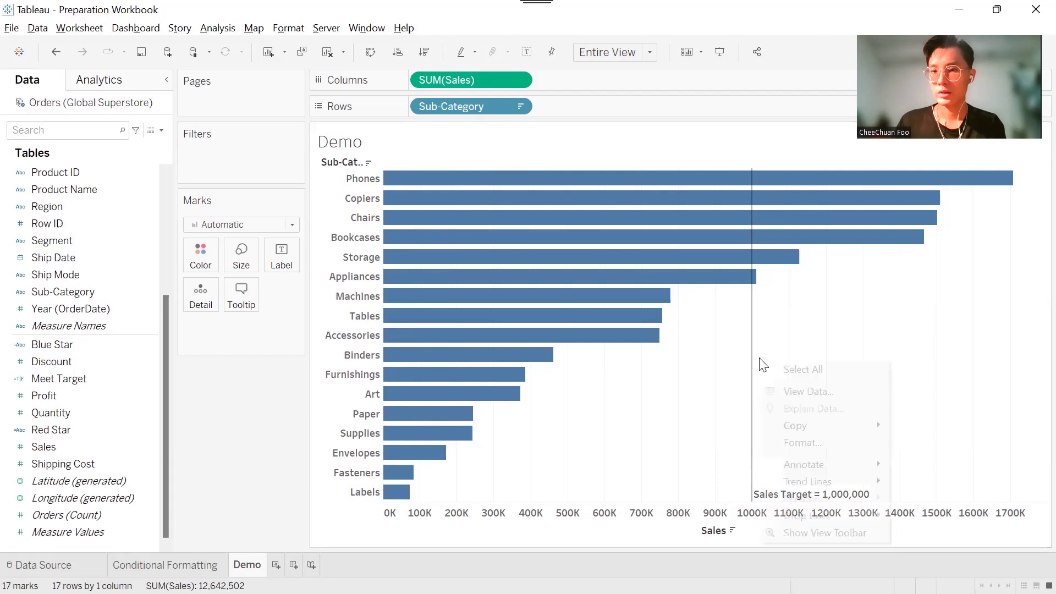
{"action": "right_click", "coordinate": [763, 365]}
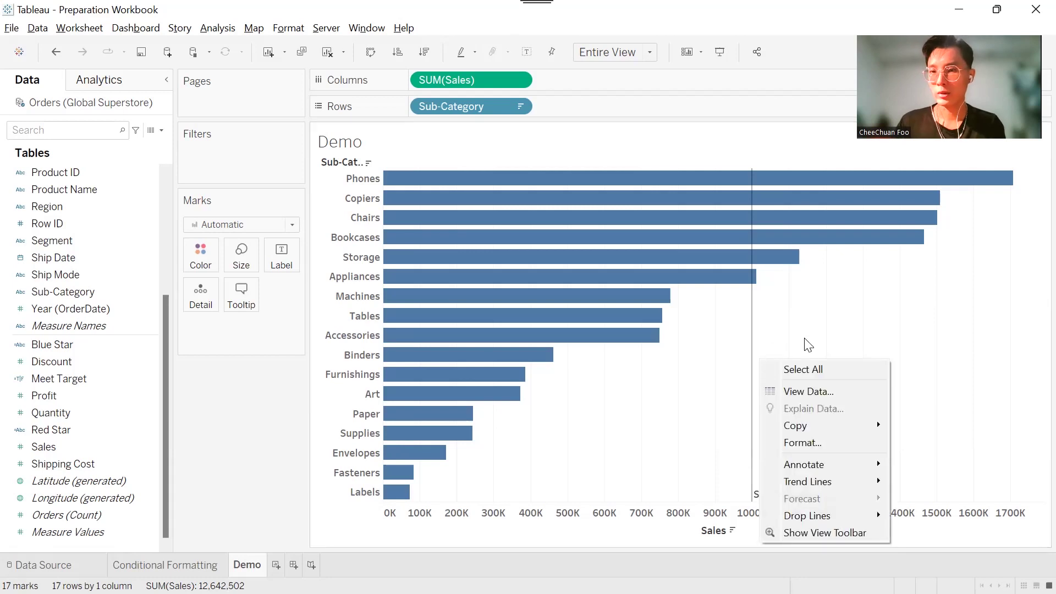
{"action": "left_click", "coordinate": [847, 447]}
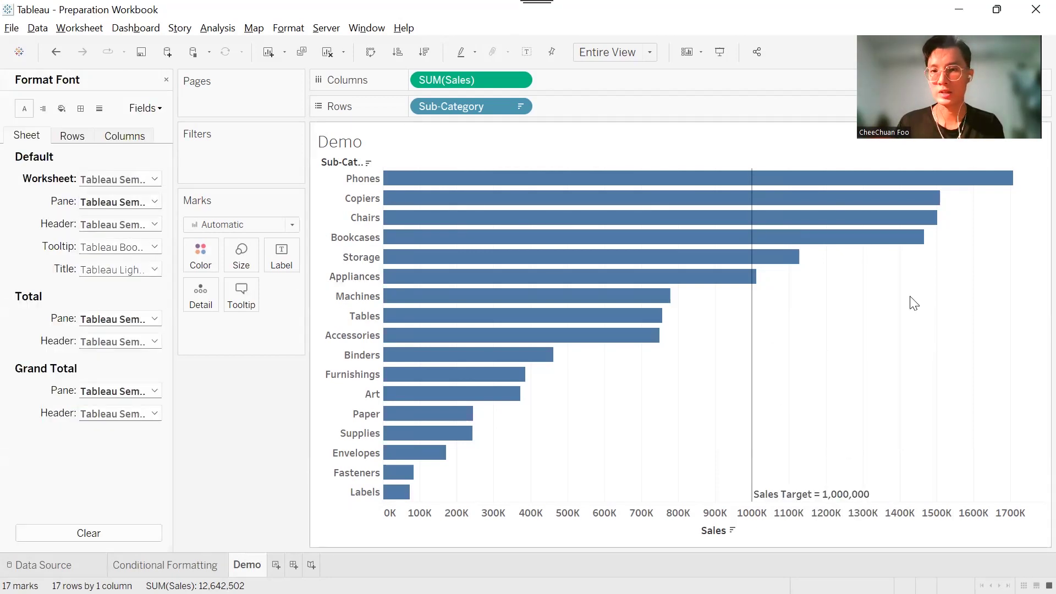
- Format the reference line label with middle vertical alignment, and close the formatting options
{"action": "mouse_move", "coordinate": [755, 325]}
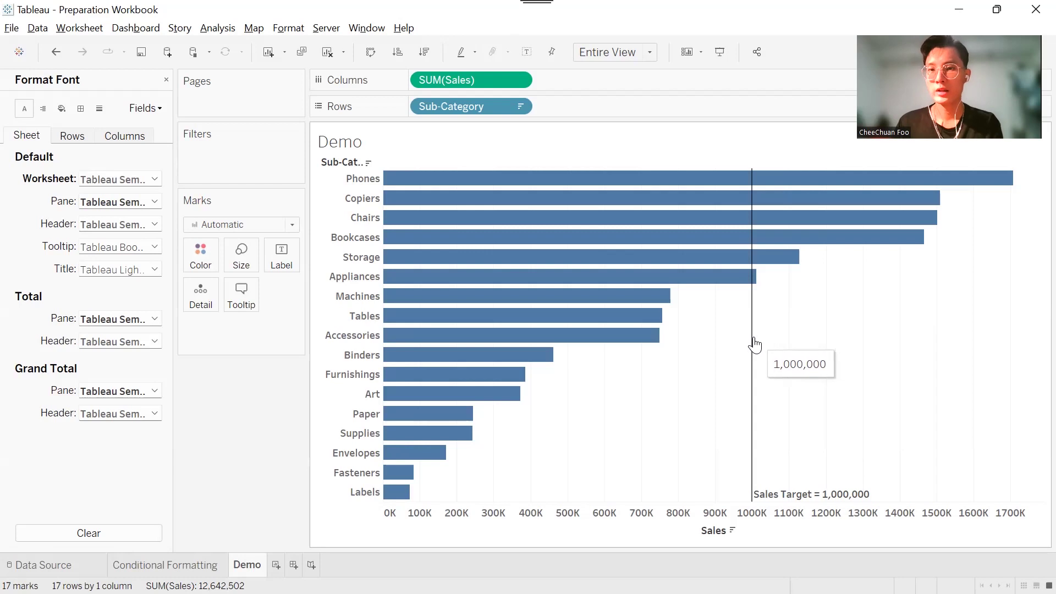
{"action": "right_click", "coordinate": [754, 335]}
{"action": "left_click", "coordinate": [788, 364]}
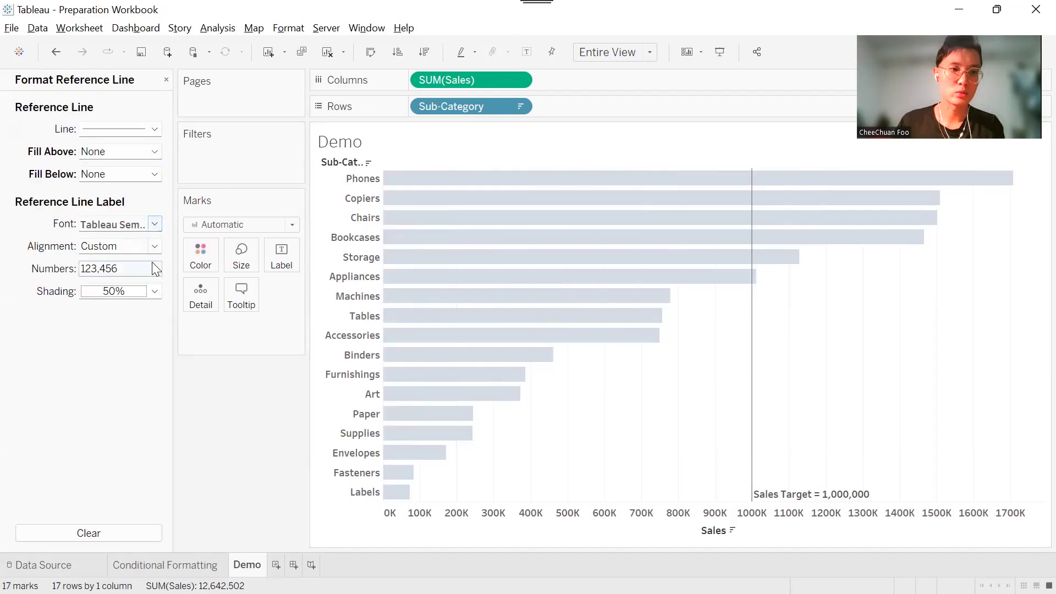
{"action": "left_click", "coordinate": [154, 246]}
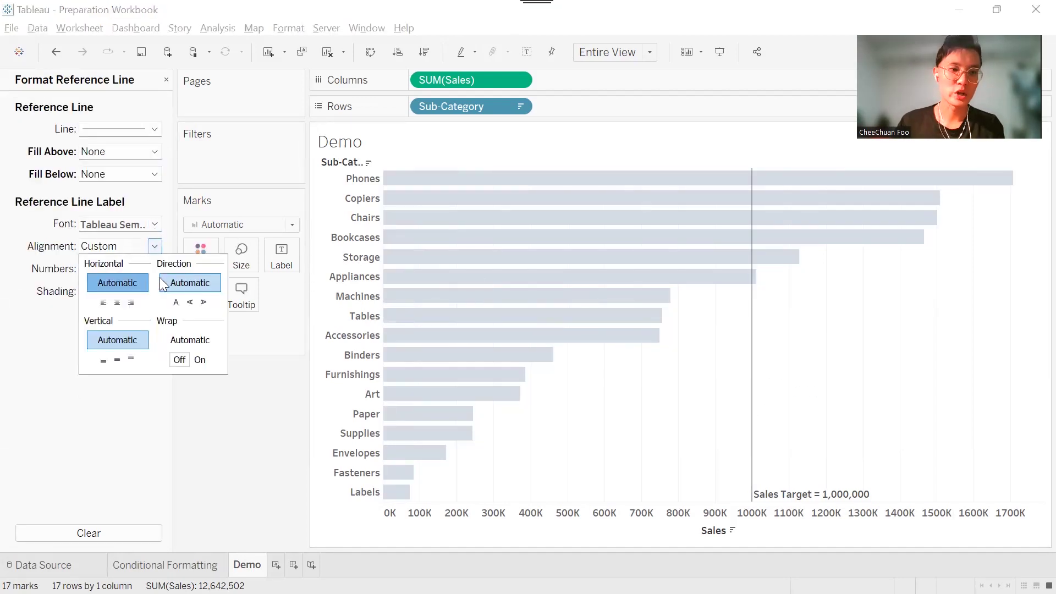
{"action": "left_click", "coordinate": [117, 360]}
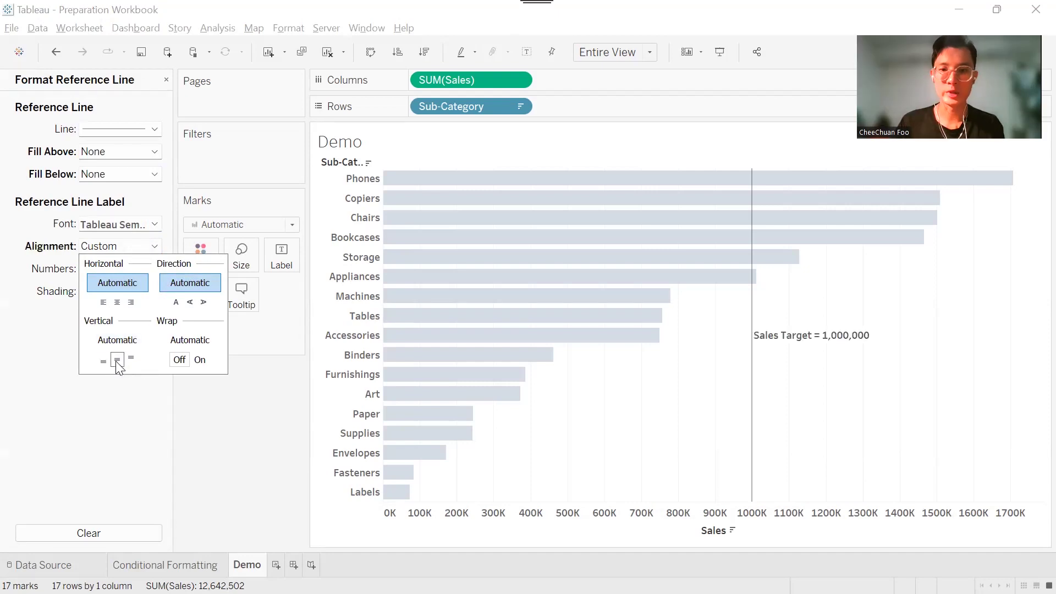
{"action": "left_click", "coordinate": [850, 420]}
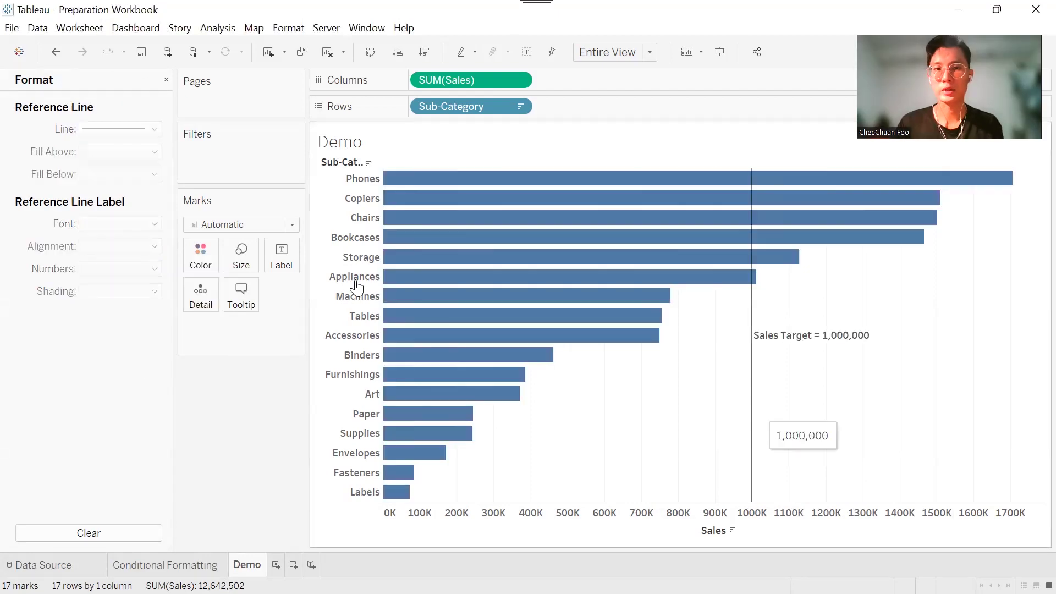
{"action": "left_click", "coordinate": [167, 81]}
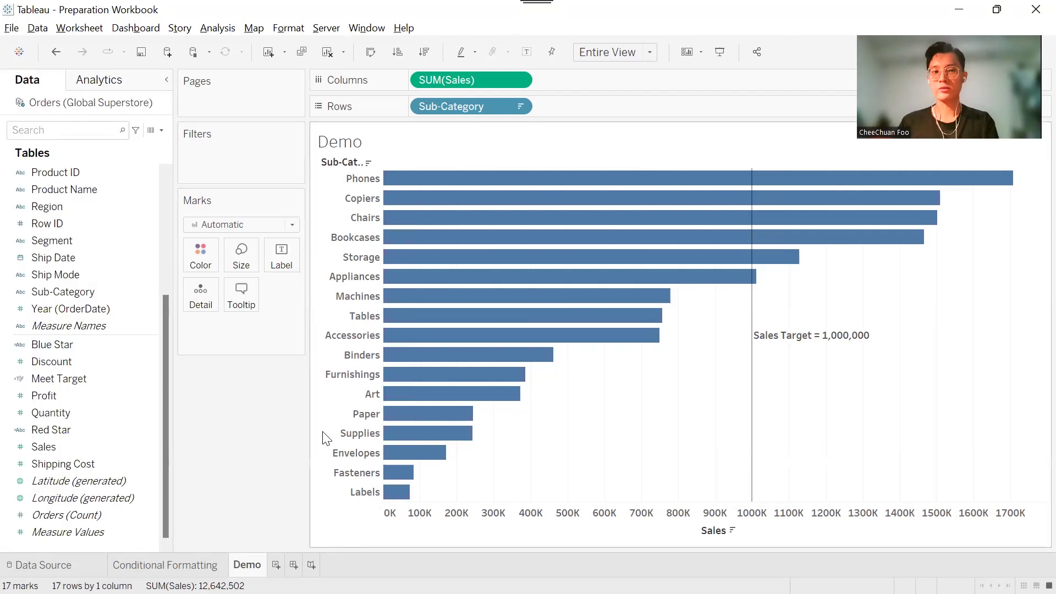
- Check the bar colouring on the Conditional Formatting sheet, and create a calculated field named "Meet Target" from the Demo sheet
{"action": "left_click", "coordinate": [165, 565]}
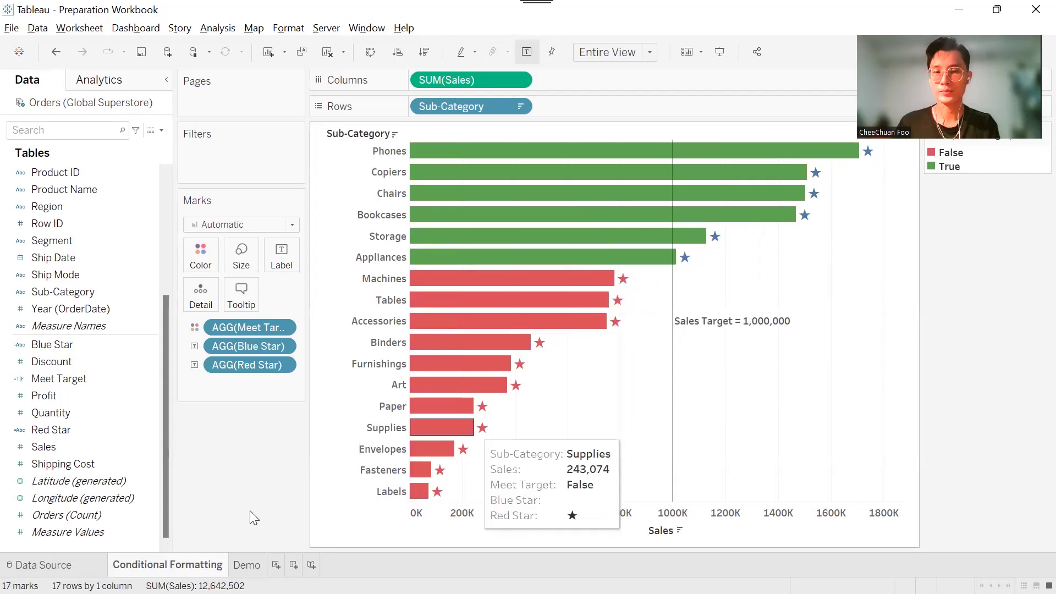
{"action": "left_click", "coordinate": [249, 563]}
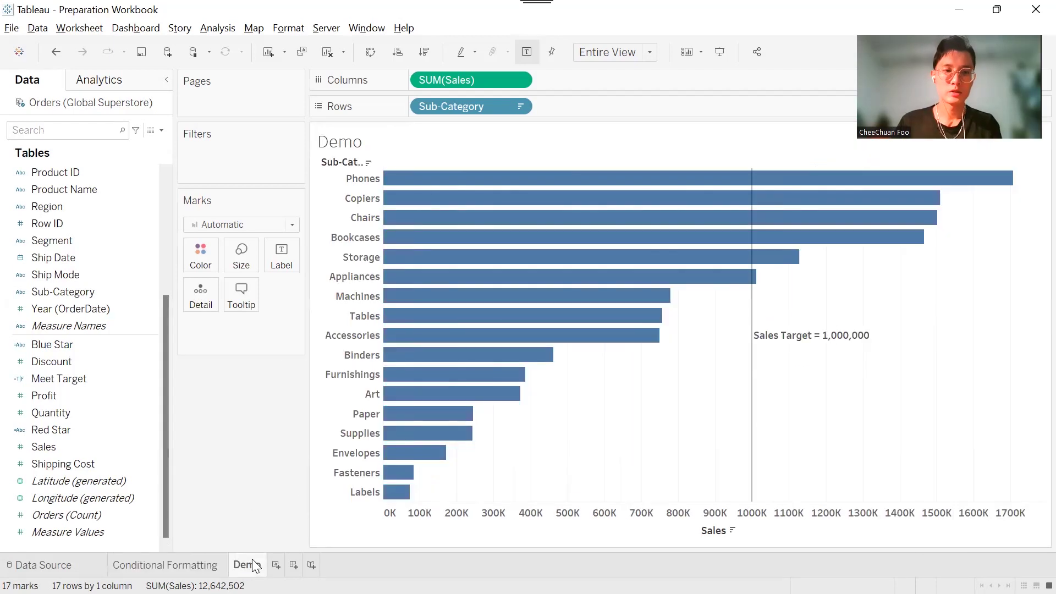
{"action": "left_click", "coordinate": [162, 130]}
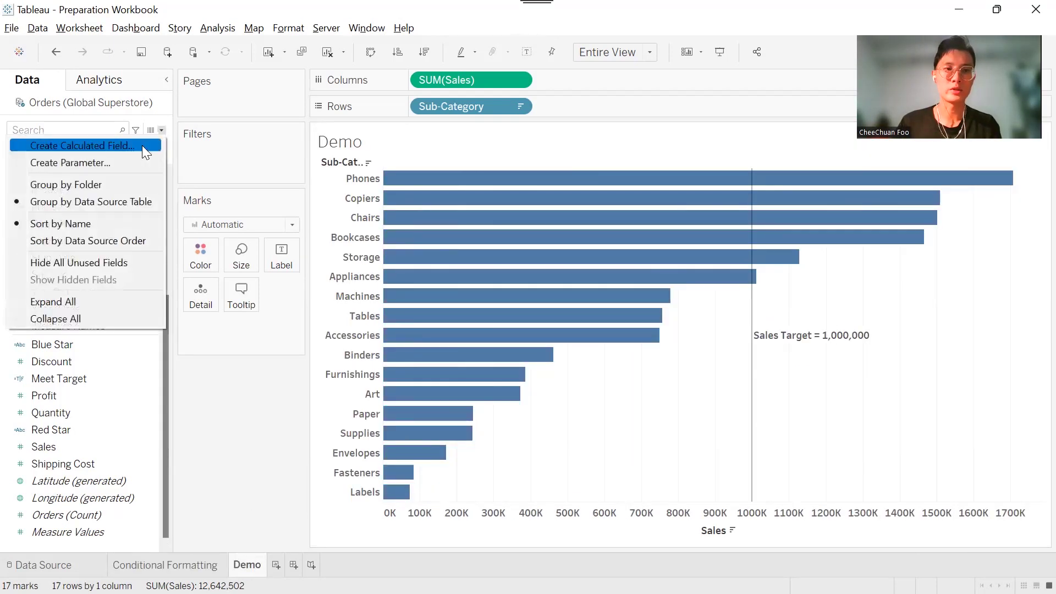
{"action": "left_click", "coordinate": [142, 145]}
{"action": "left_click_drag", "start_coordinate": [376, 314], "coordinate": [384, 207]}
{"action": "type", "text": "Meet Target"}
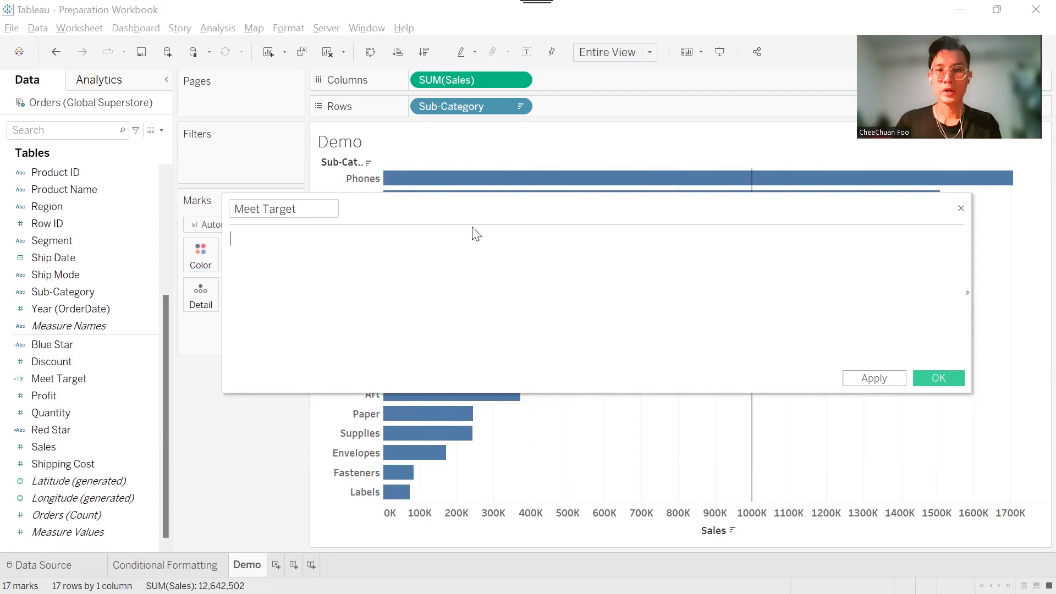
- Enter the condition IF SUM([Sales])>1000000 as the first line of the Meet Target formula
{"action": "left_click_drag", "start_coordinate": [465, 209], "coordinate": [476, 297]}
{"action": "type", "text": "IF"}
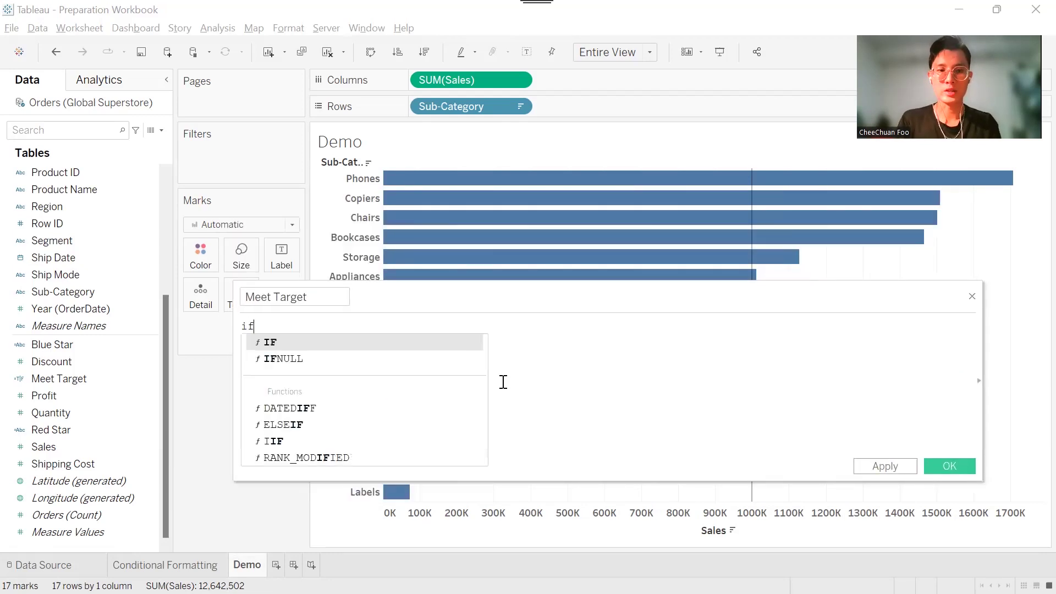
{"action": "type", "text": " Sum"}
{"action": "key", "text": "Return"}
{"action": "type", "text": "sa"}
{"action": "key", "text": "Return"}
{"action": "type", "text": ")>"}
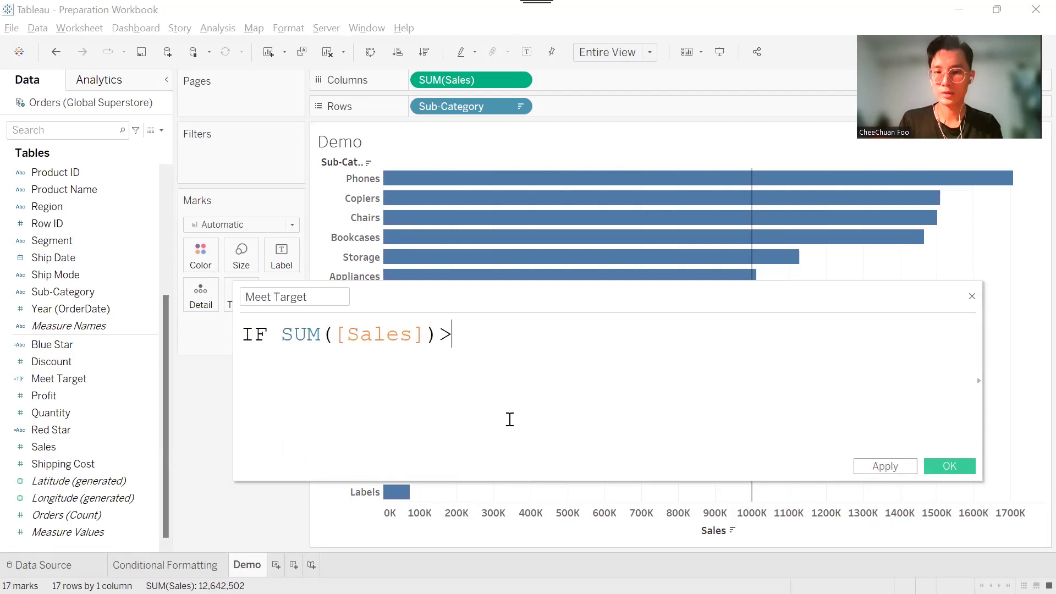
{"action": "type", "text": "1000000"}
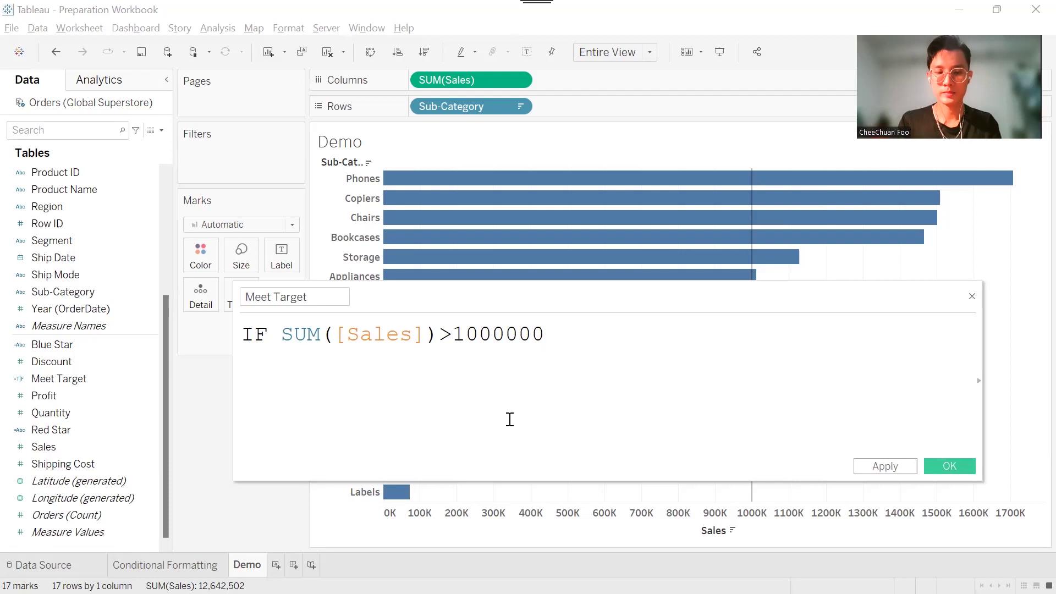
- Add a second line THEN TRUE to the Meet Target formula
{"action": "key", "text": "Return"}
{"action": "type", "text": "the"}
{"action": "key", "text": "Return"}
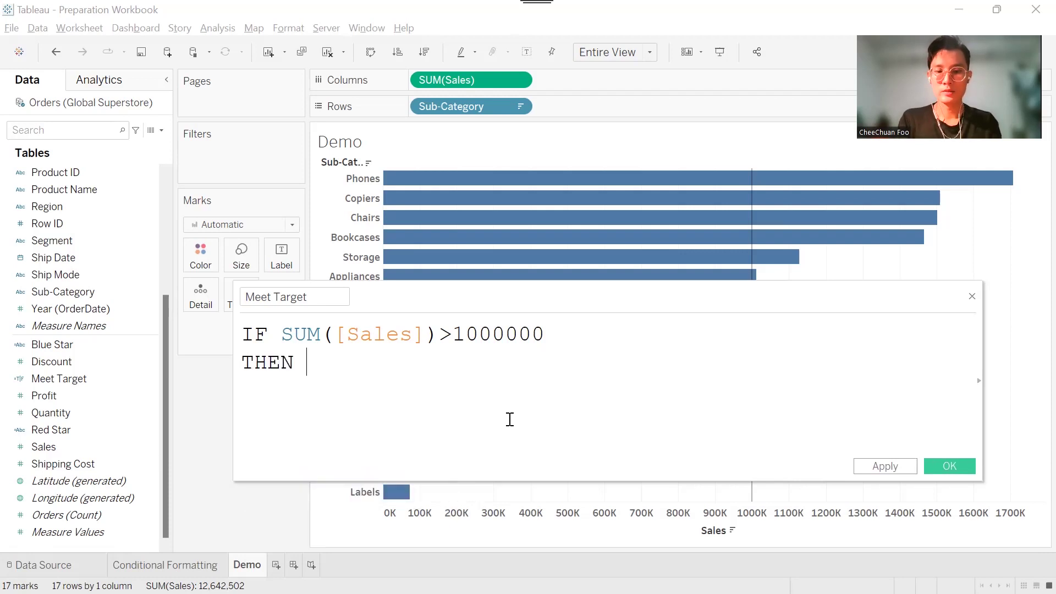
{"action": "type", "text": "true"}
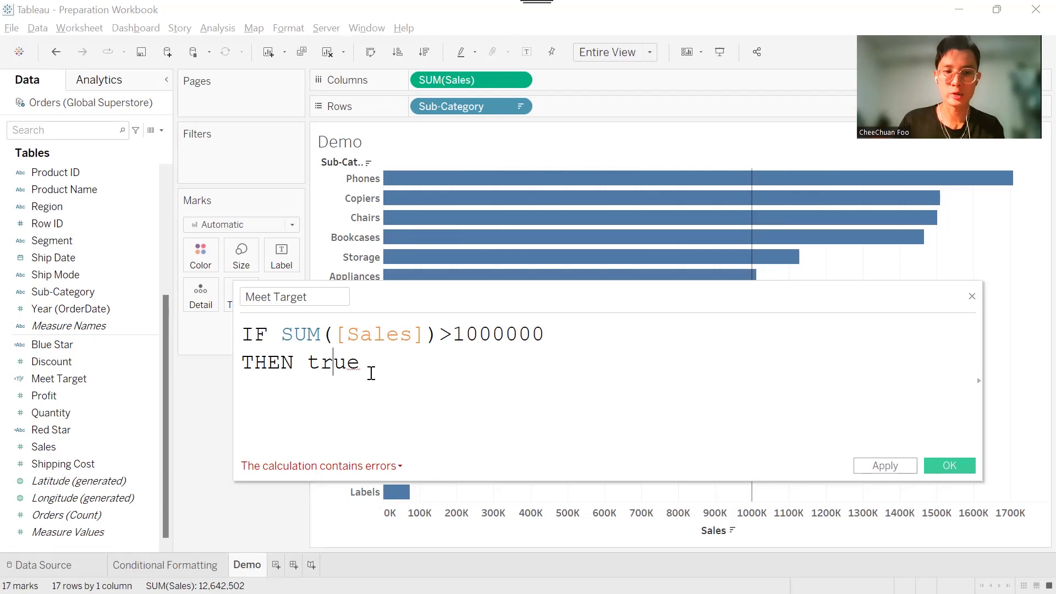
{"action": "double_click", "coordinate": [345, 364]}
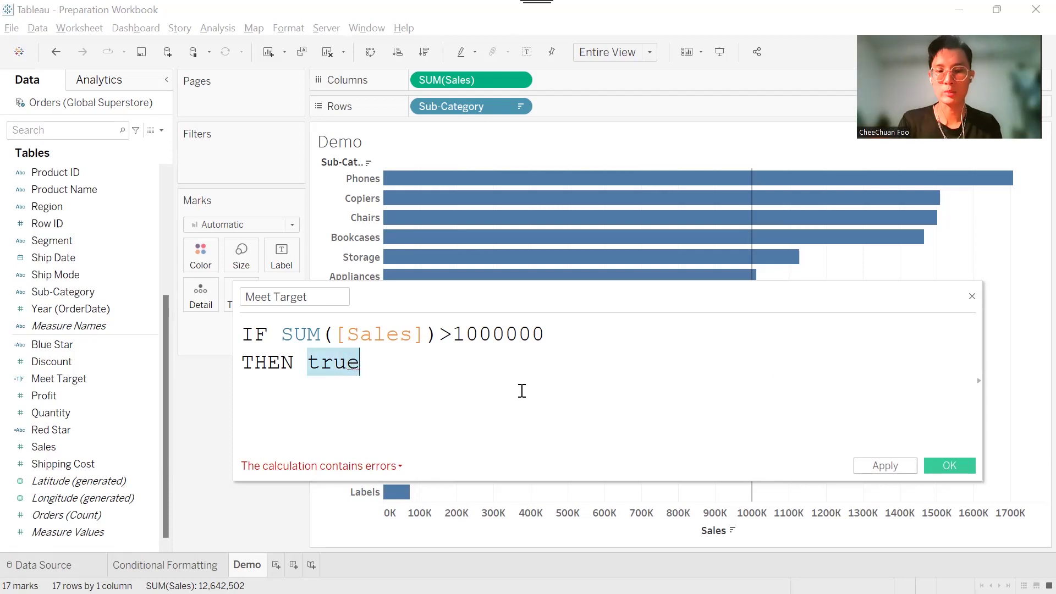
{"action": "type", "text": "tru"}
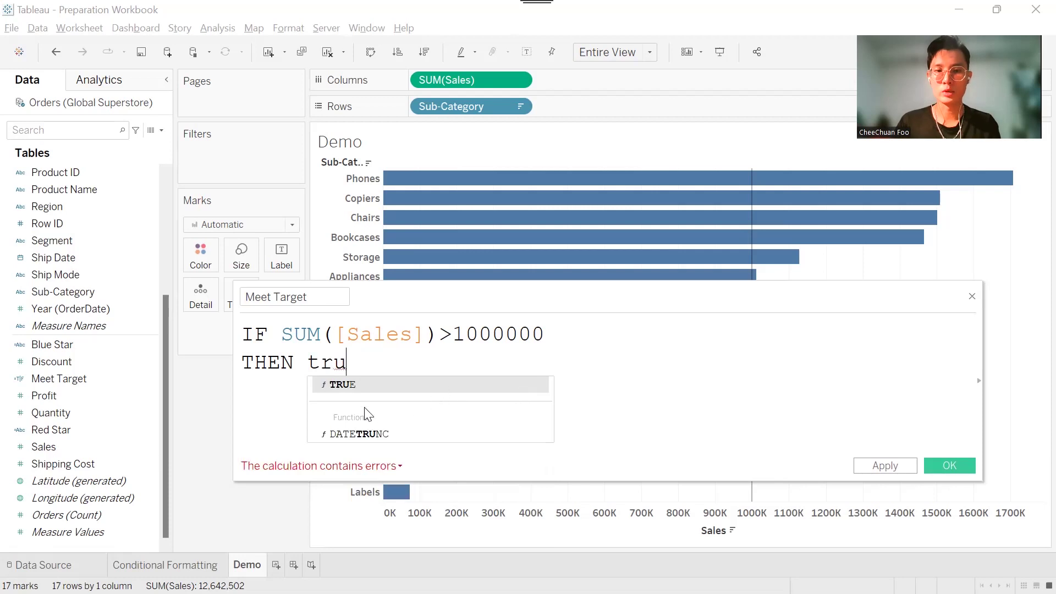
{"action": "left_click", "coordinate": [367, 386]}
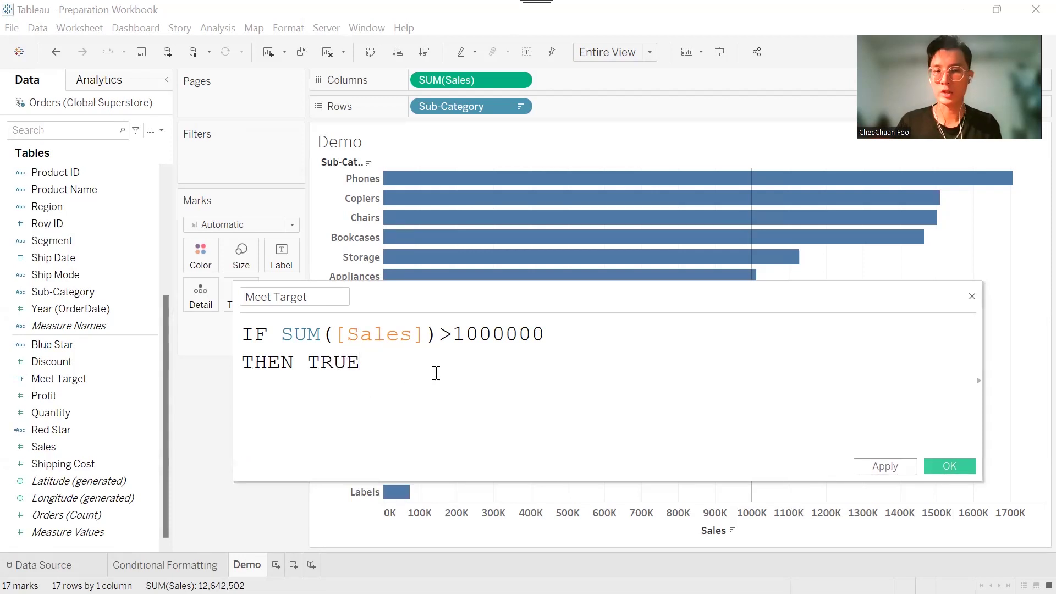
- Complete the Meet Target formula with ELSE FALSE and END on separate lines, and save the calculated field
{"action": "key", "text": "Return"}
{"action": "type", "text": "els"}
{"action": "key", "text": "Return"}
{"action": "type", "text": "fal"}
{"action": "key", "text": "Return"}
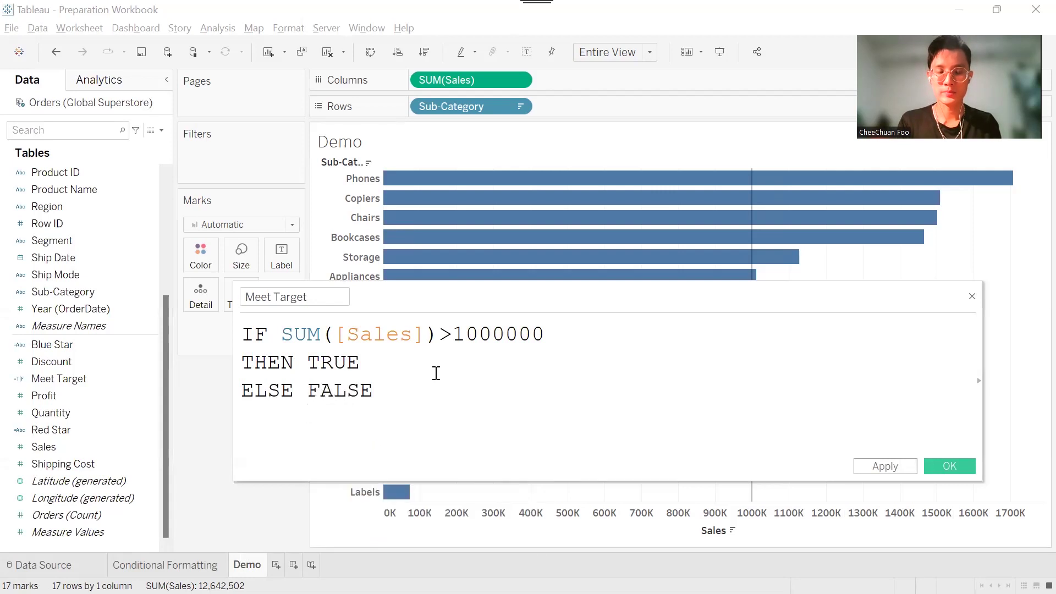
{"action": "type", "text": "end"}
{"action": "key", "text": "Return"}
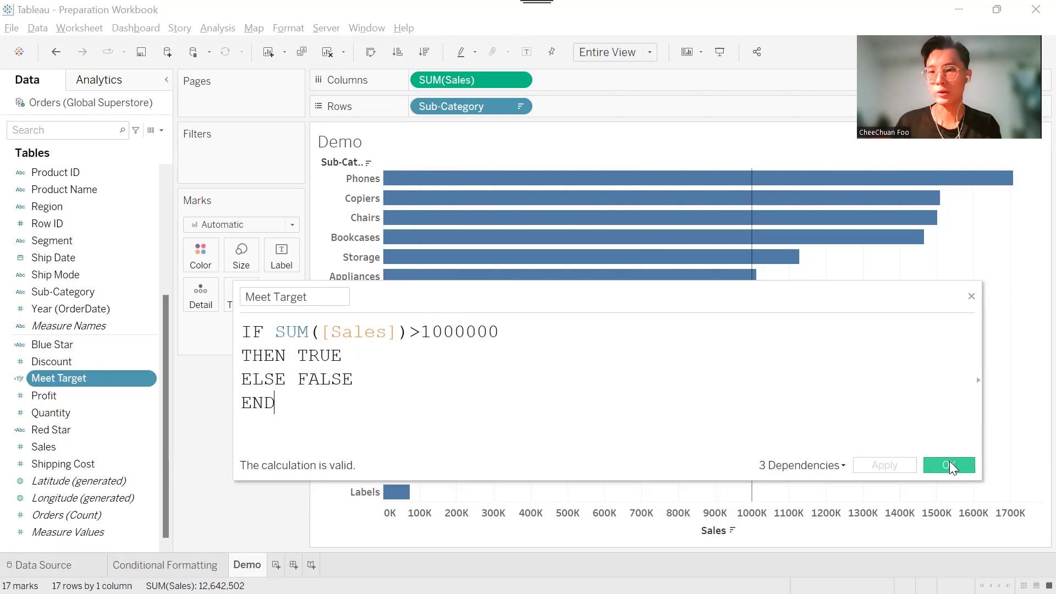
{"action": "left_click", "coordinate": [949, 465]}
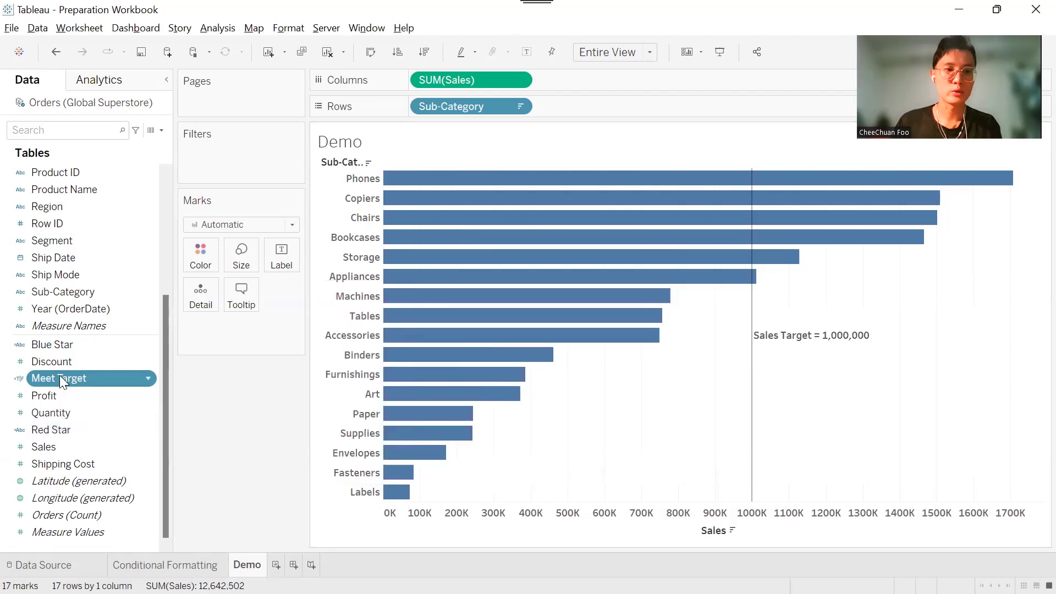
- Colour the bars by Meet Target, and compare the result with the Conditional Formatting sheet
{"action": "left_click_drag", "start_coordinate": [64, 377], "coordinate": [186, 253]}
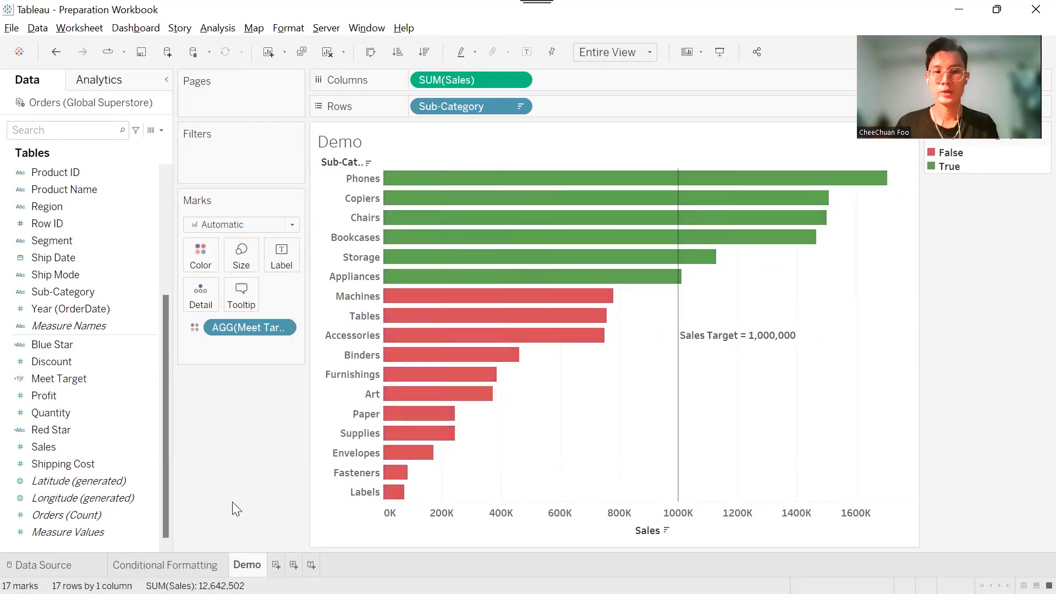
{"action": "left_click", "coordinate": [192, 560]}
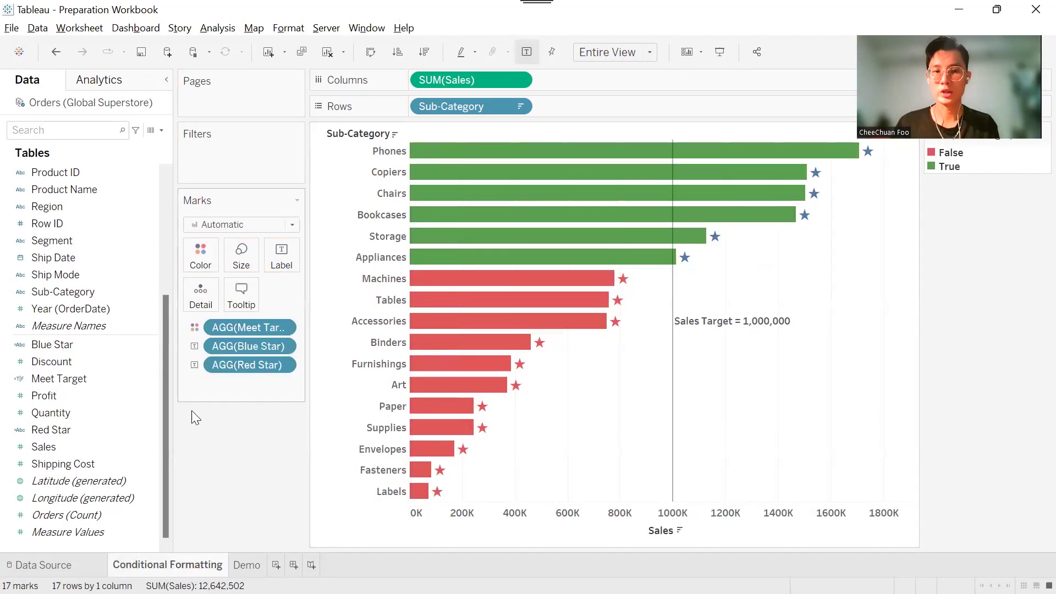
{"action": "left_click", "coordinate": [247, 565]}
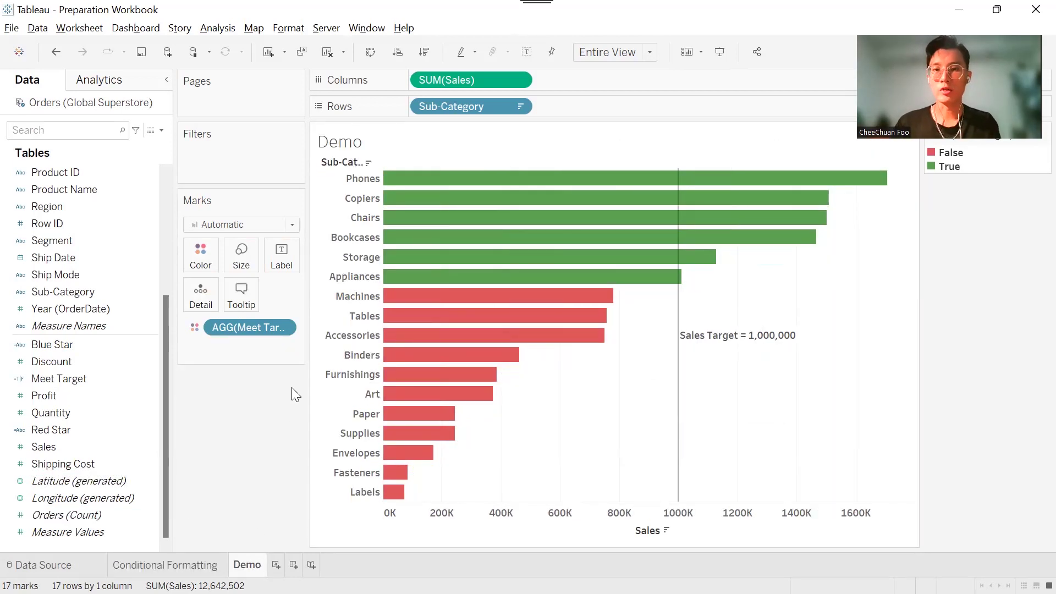
- Add a Market filter with all markets included to the Demo sheet, and show its filter control
{"action": "scroll", "coordinate": [123, 424], "scroll_direction": "up", "scroll_amount": 2}
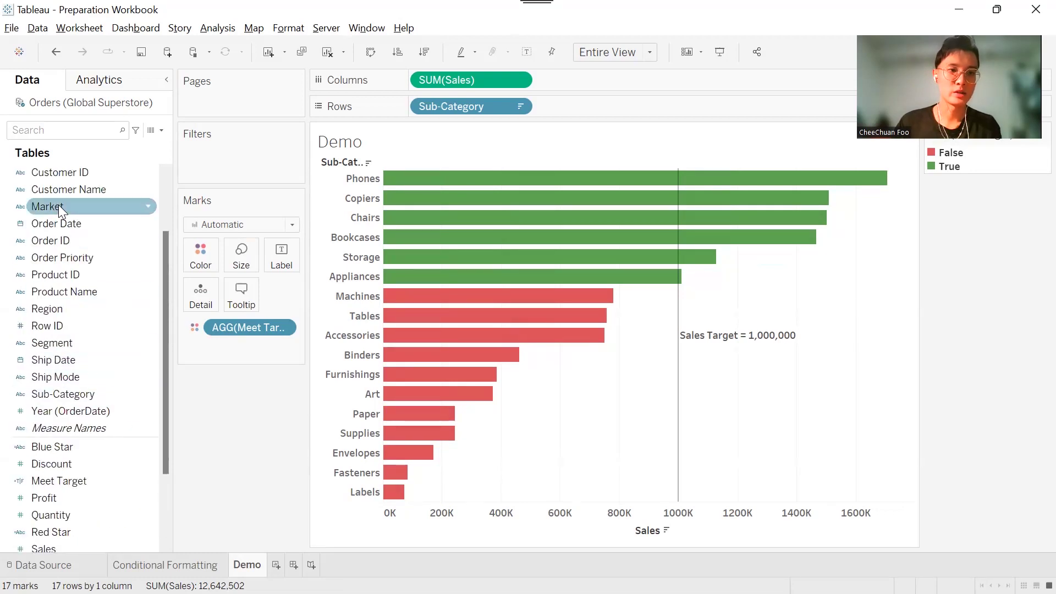
{"action": "left_click", "coordinate": [59, 205]}
{"action": "left_click_drag", "start_coordinate": [71, 203], "coordinate": [186, 165]}
{"action": "left_click", "coordinate": [411, 363]}
{"action": "left_click", "coordinate": [509, 502]}
{"action": "right_click", "coordinate": [267, 157]}
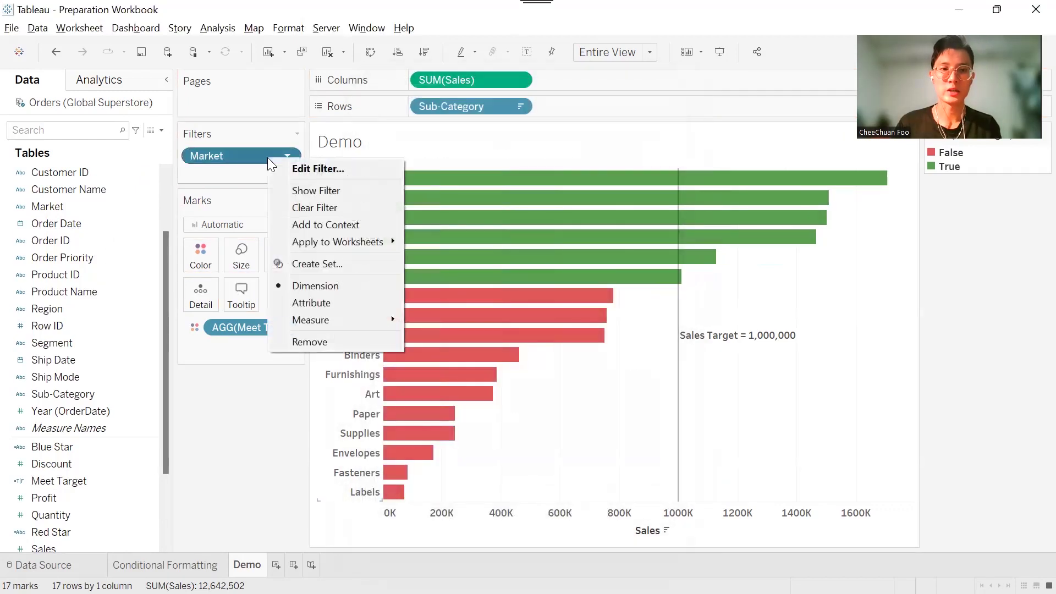
{"action": "left_click", "coordinate": [324, 192]}
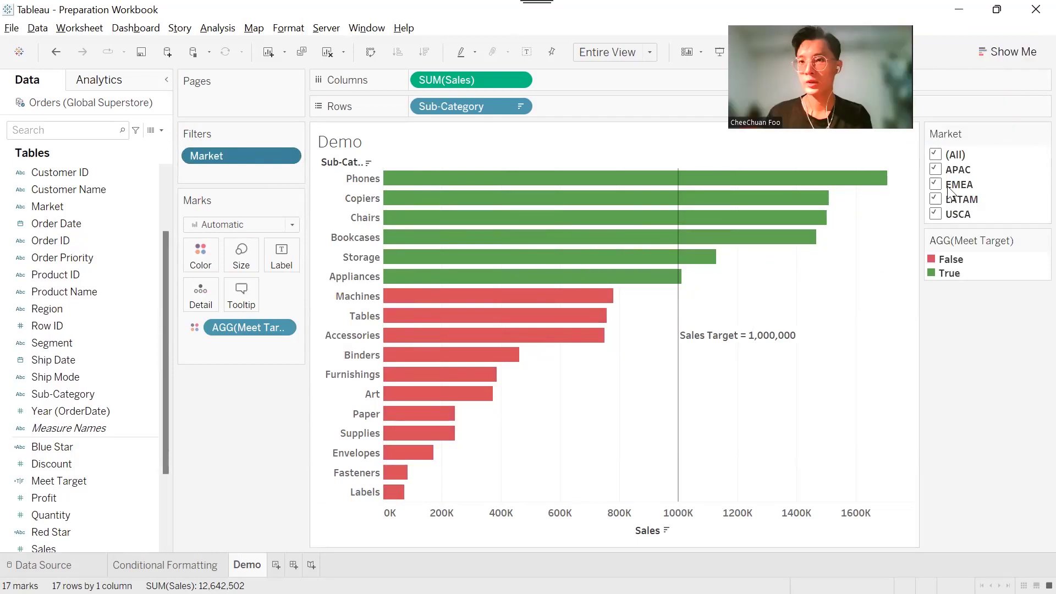
- Test the bar colouring by excluding markets such as LATAM, EMEA and USCA in the Market filter, and include all markets again
{"action": "left_click", "coordinate": [936, 170]}
{"action": "left_click", "coordinate": [936, 170]}
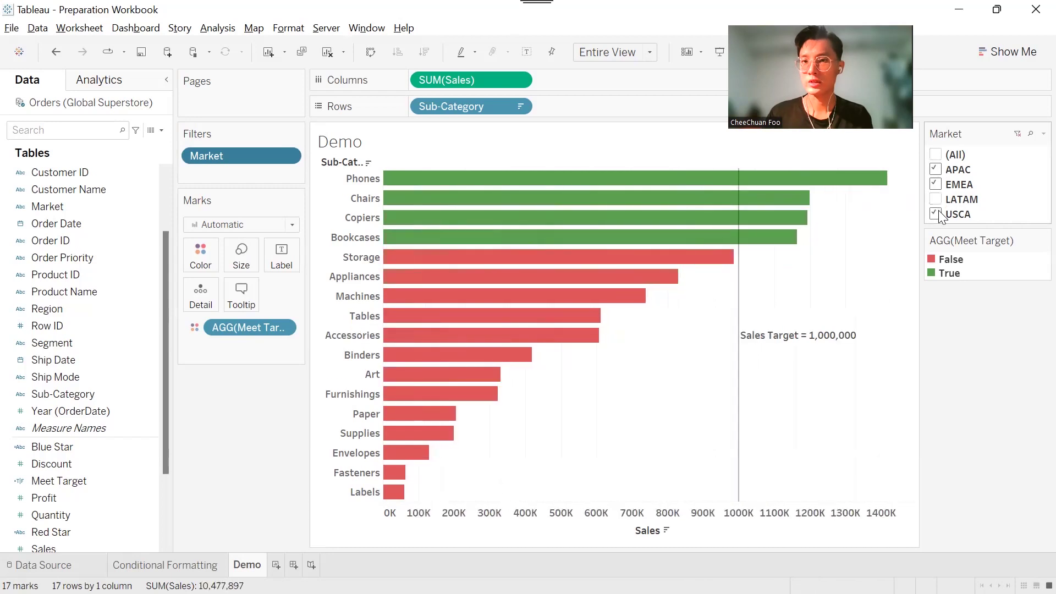
{"action": "left_click", "coordinate": [935, 185]}
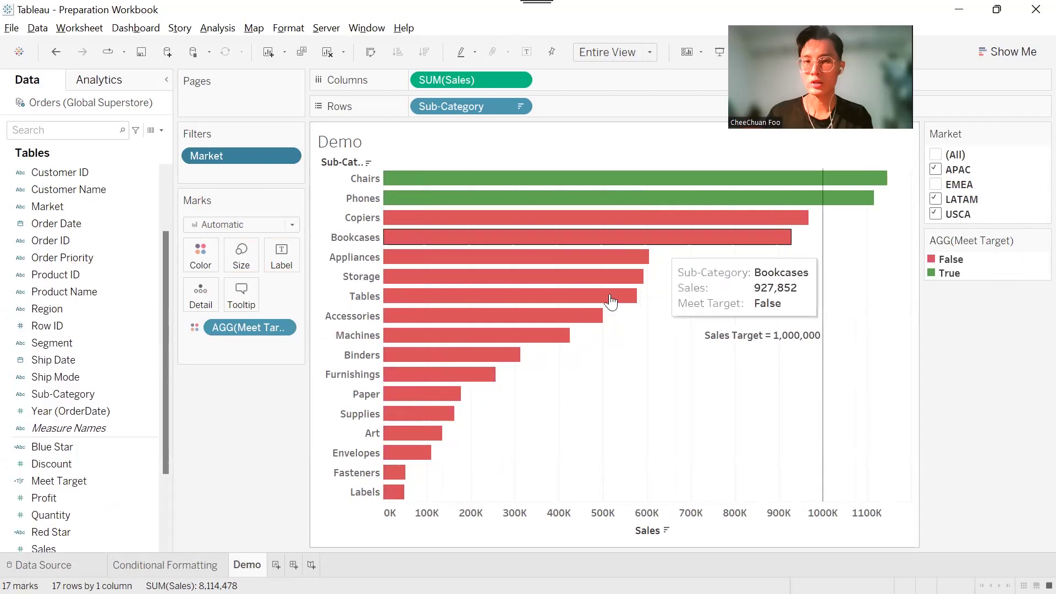
{"action": "left_click", "coordinate": [935, 185]}
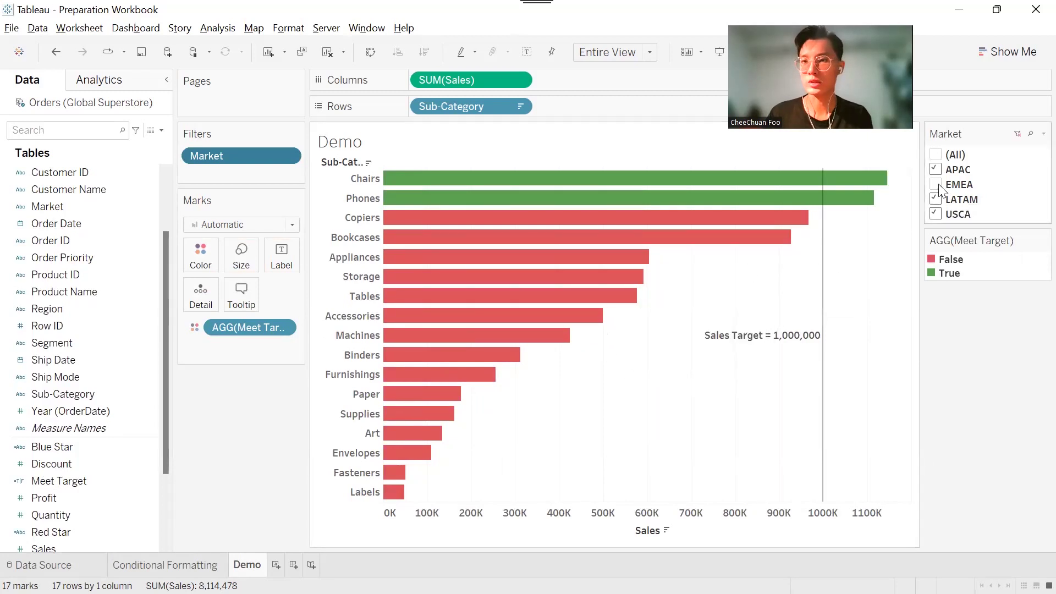
{"action": "left_click", "coordinate": [936, 215]}
{"action": "left_click", "coordinate": [936, 201]}
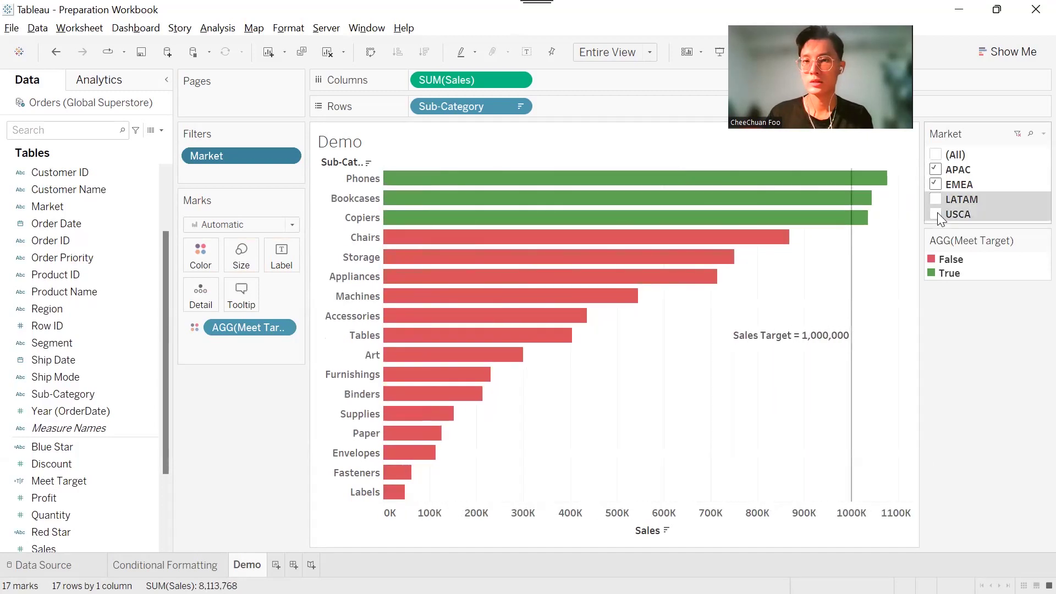
{"action": "left_click", "coordinate": [936, 200]}
{"action": "left_click", "coordinate": [936, 214]}
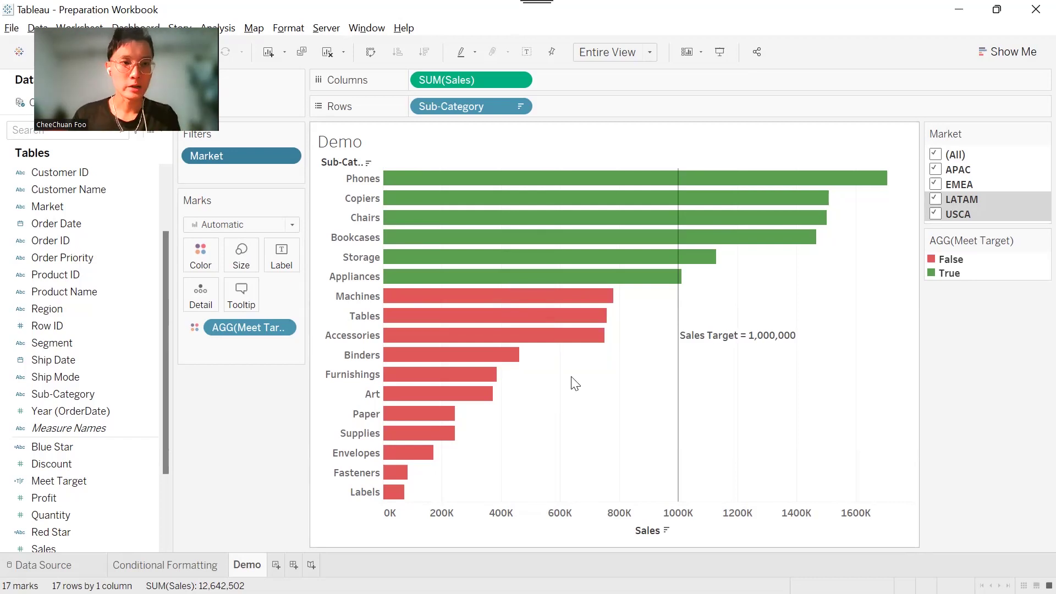
- Review the star labels on the Conditional Formatting sheet, and create a calculated field named Blue Star from the Demo sheet
{"action": "left_click", "coordinate": [165, 565]}
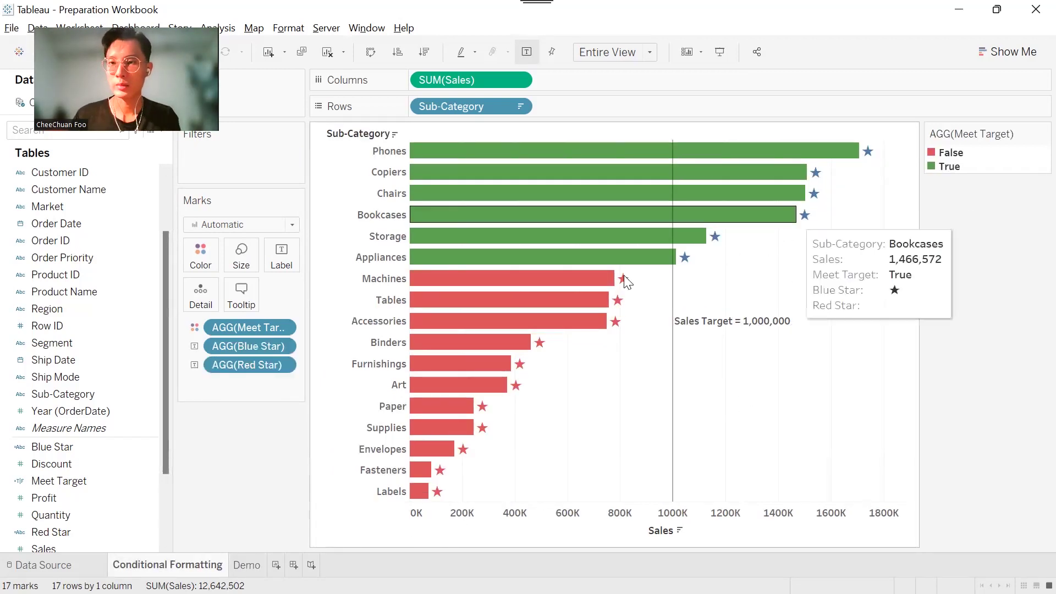
{"action": "left_click", "coordinate": [246, 566]}
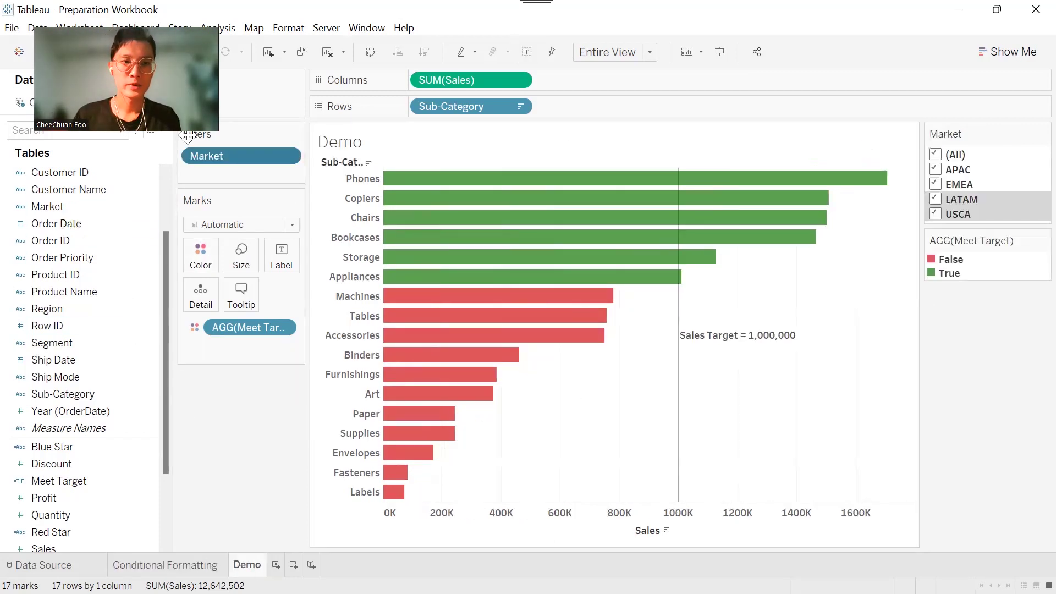
{"action": "left_click", "coordinate": [161, 130]}
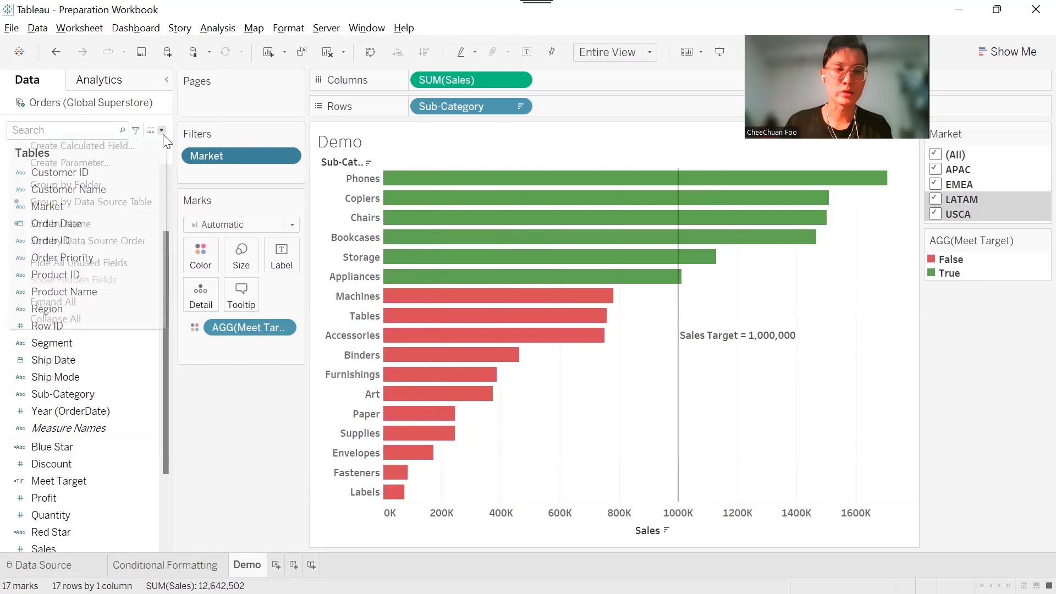
{"action": "left_click", "coordinate": [156, 145]}
{"action": "left_click_drag", "start_coordinate": [404, 296], "coordinate": [405, 240]}
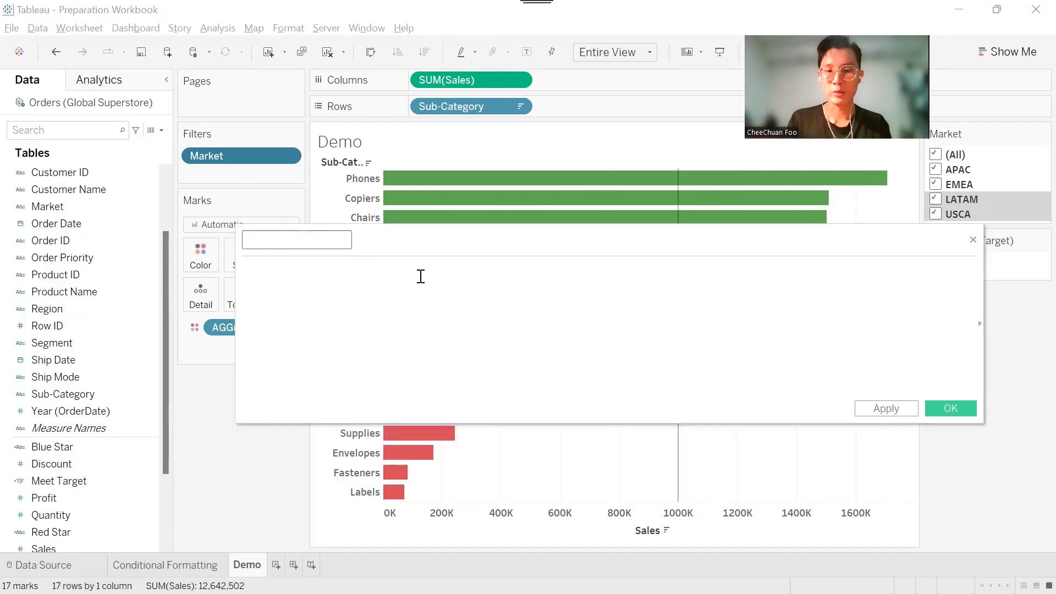
{"action": "type", "text": "Blue Star"}
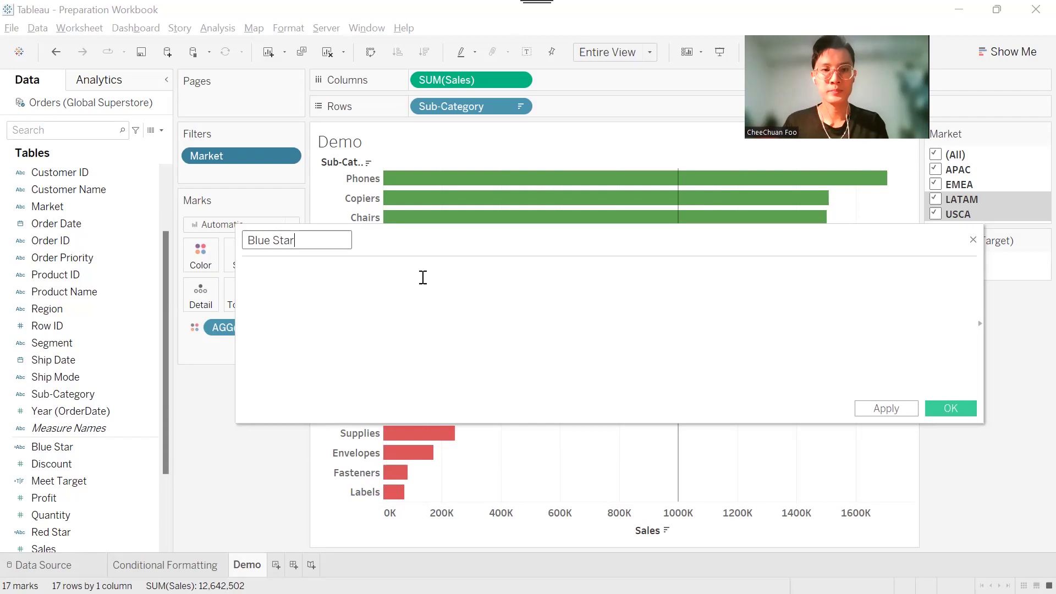
- Begin the Blue Star formula with IF followed by the [Meet Target] field, and enlarge the formula text
{"action": "left_click", "coordinate": [423, 277]}
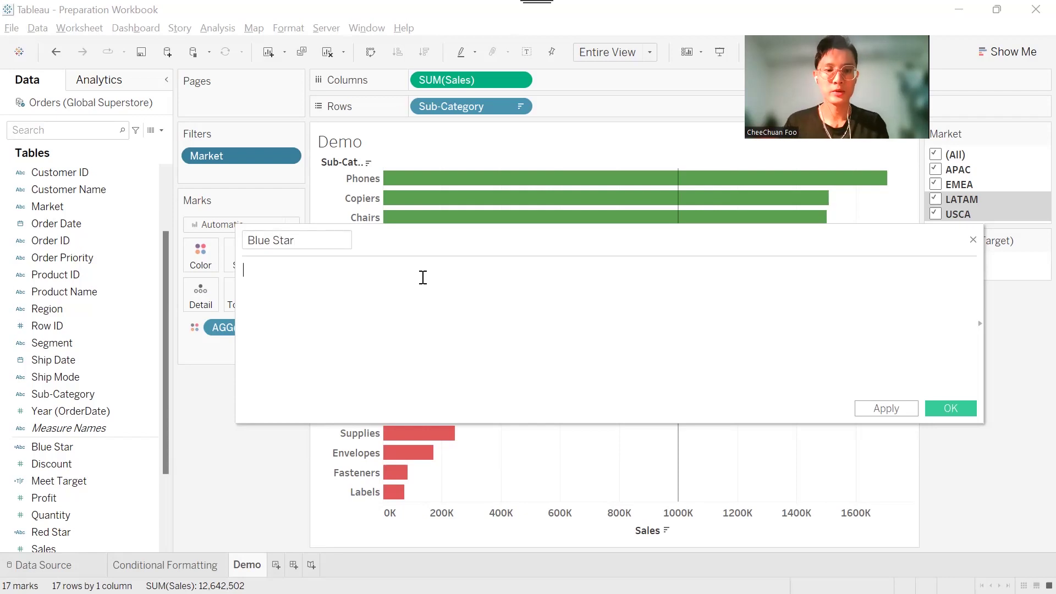
{"action": "type", "text": "IF"}
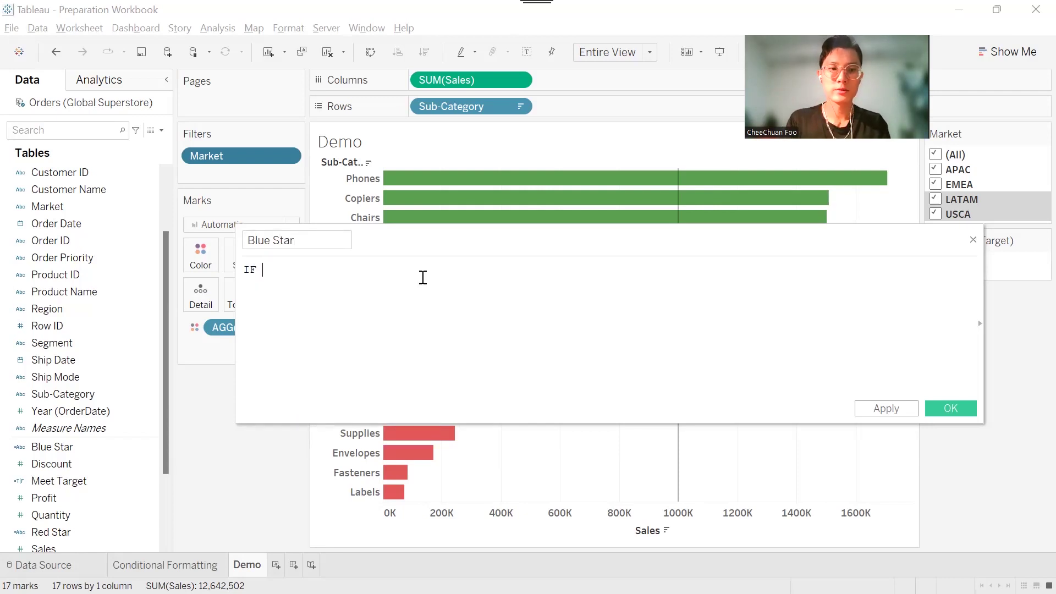
{"action": "scroll", "coordinate": [385, 350], "scroll_direction": "up", "scroll_amount": 4}
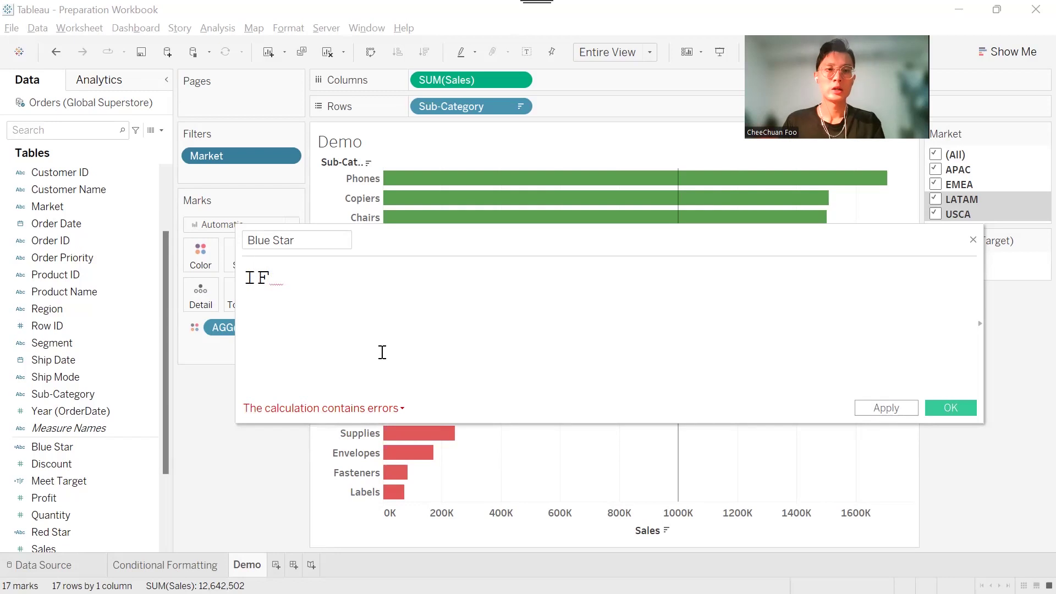
{"action": "left_click_drag", "start_coordinate": [95, 480], "coordinate": [352, 291]}
{"action": "left_click_drag", "start_coordinate": [476, 280], "coordinate": [291, 284]}
{"action": "left_click", "coordinate": [537, 279]}
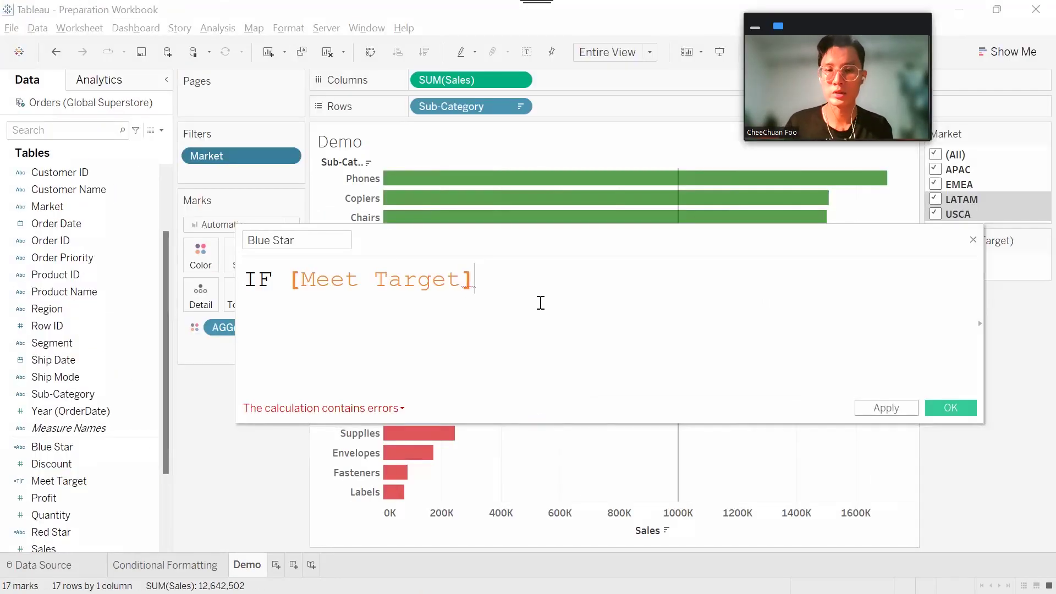
{"action": "double_click", "coordinate": [268, 284]}
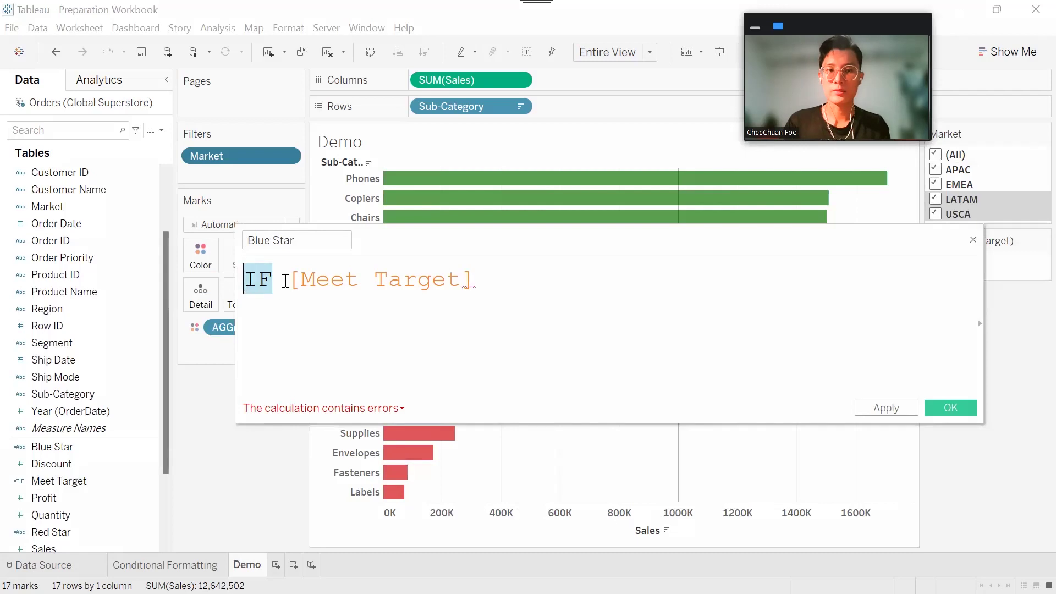
{"action": "left_click_drag", "start_coordinate": [289, 281], "coordinate": [484, 278]}
{"action": "left_click", "coordinate": [517, 318]}
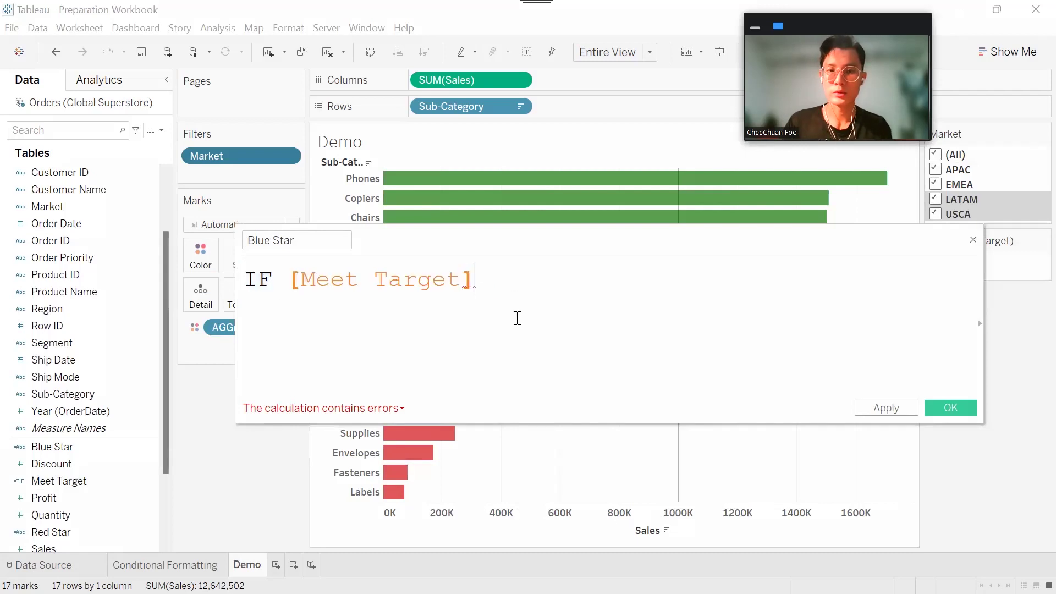
- Add a second line to the Blue Star formula with THEN and an empty pair of quotation marks
{"action": "key", "text": "Return"}
{"action": "type", "text": "the"}
{"action": "key", "text": "Return"}
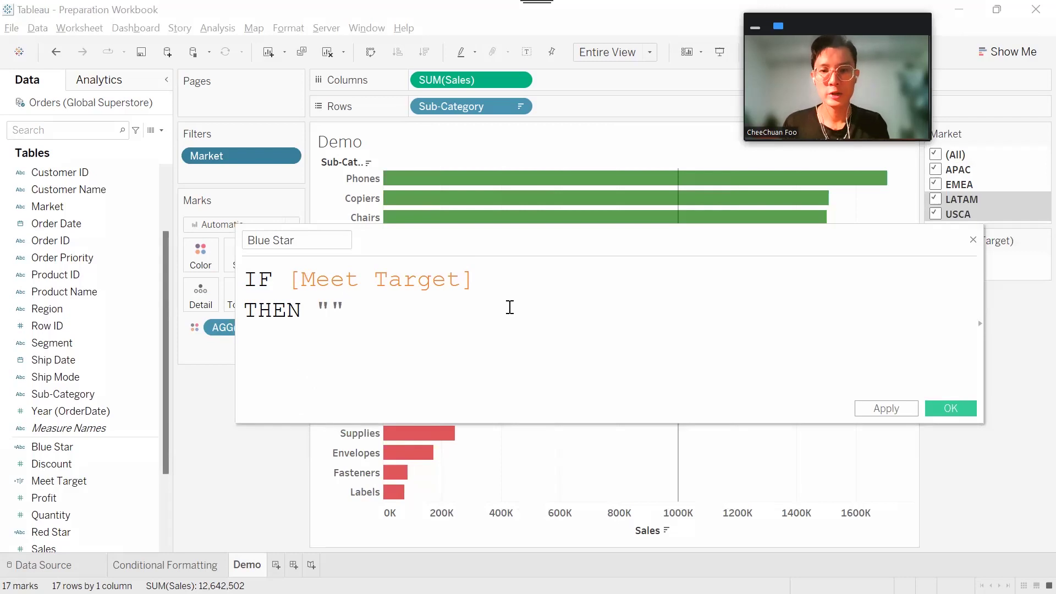
- Switch to the coolsymbol.com page in the browser, and copy the solid five-pointed star from Stars Symbols
{"action": "key", "text": "alt+Tab"}
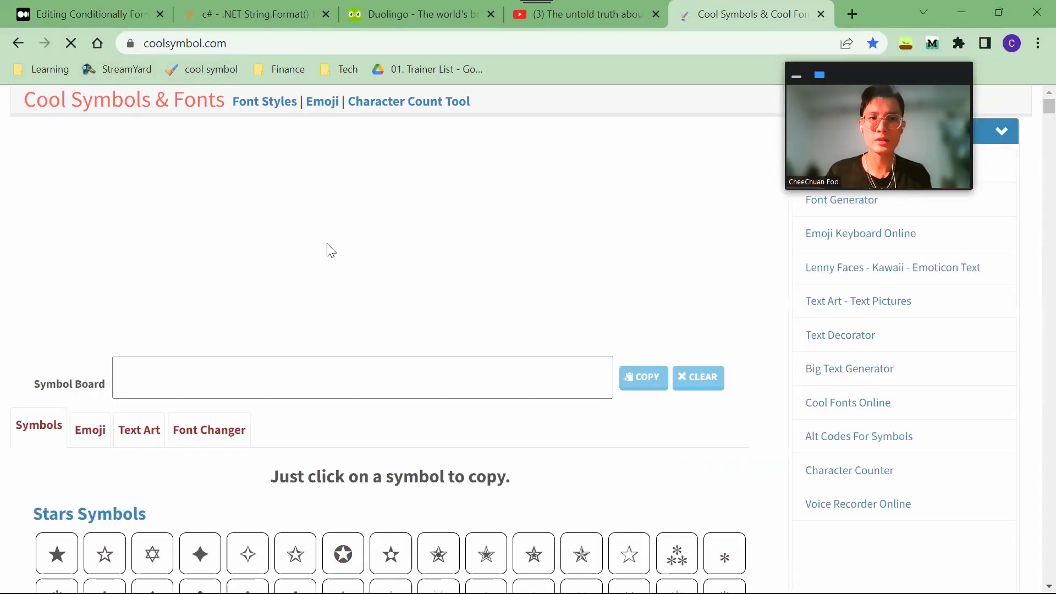
{"action": "scroll", "coordinate": [22, 322], "scroll_direction": "down", "scroll_amount": 6}
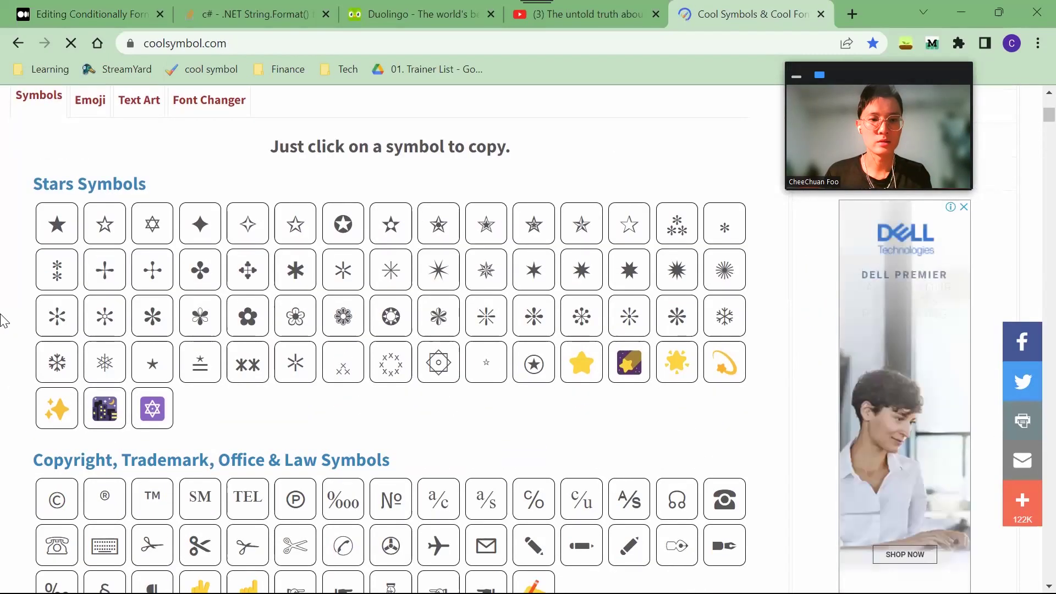
{"action": "left_click", "coordinate": [55, 283]}
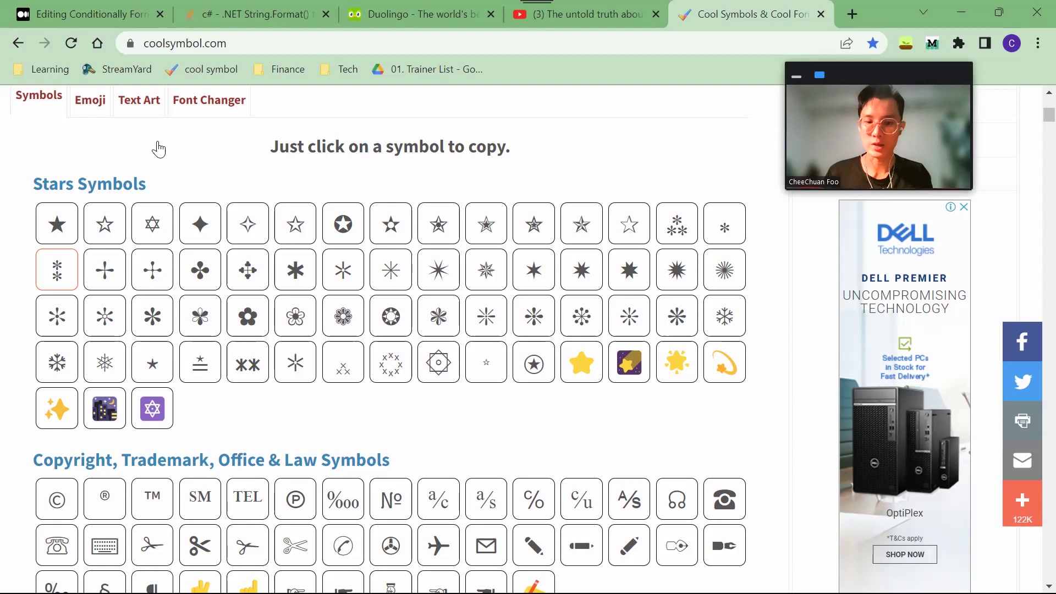
{"action": "left_click", "coordinate": [50, 225]}
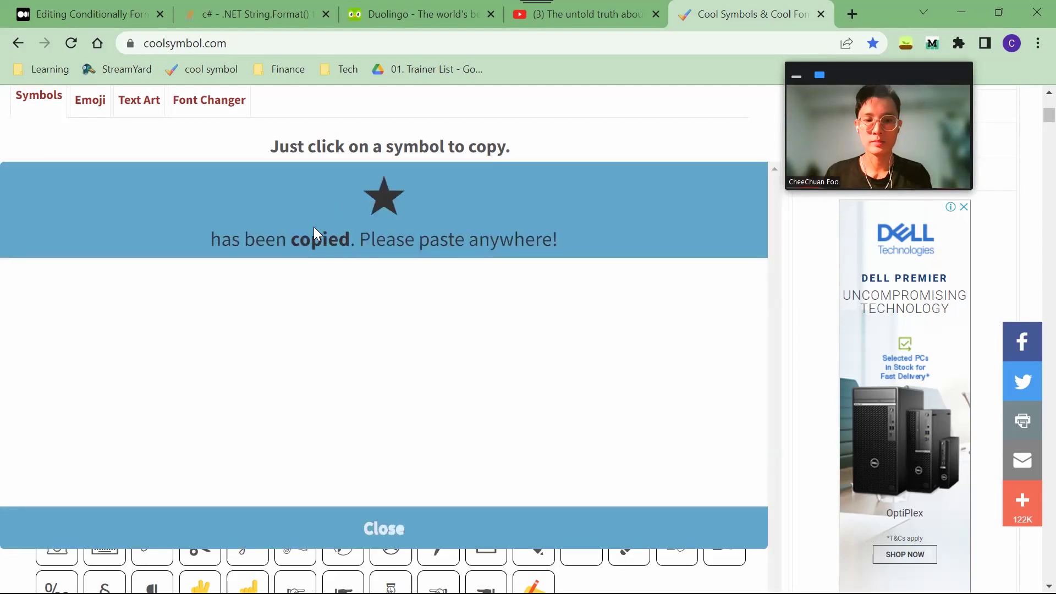
- Switch back to Tableau, and paste the copied star between the quotation marks of the Blue Star formula's THEN line
{"action": "key", "text": "alt+Tab"}
{"action": "left_click", "coordinate": [324, 314]}
{"action": "key", "text": "ctrl+v"}
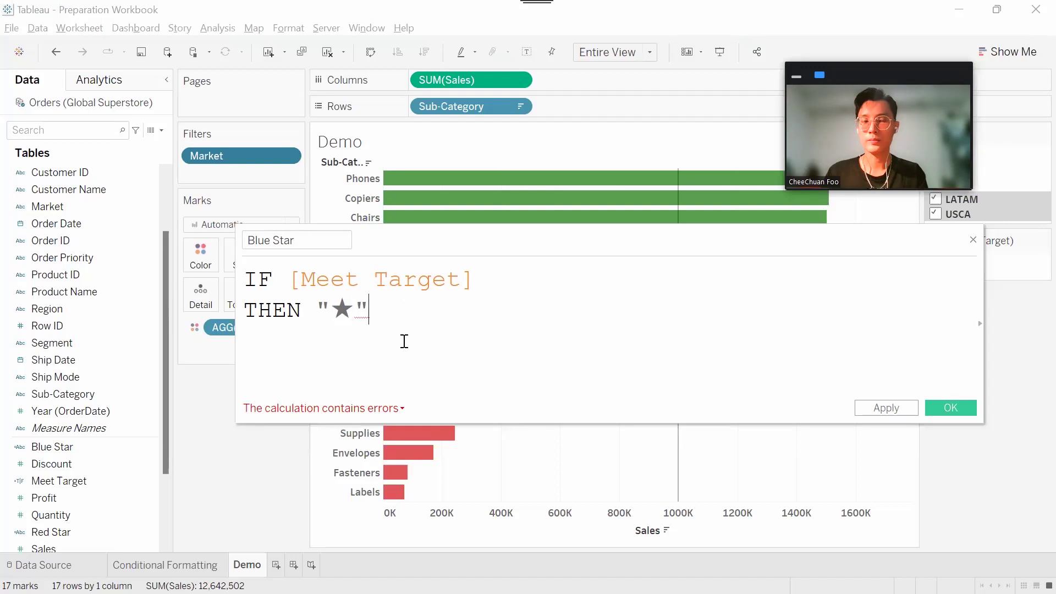
{"action": "left_click_drag", "start_coordinate": [474, 282], "coordinate": [290, 279]}
{"action": "left_click", "coordinate": [426, 316]}
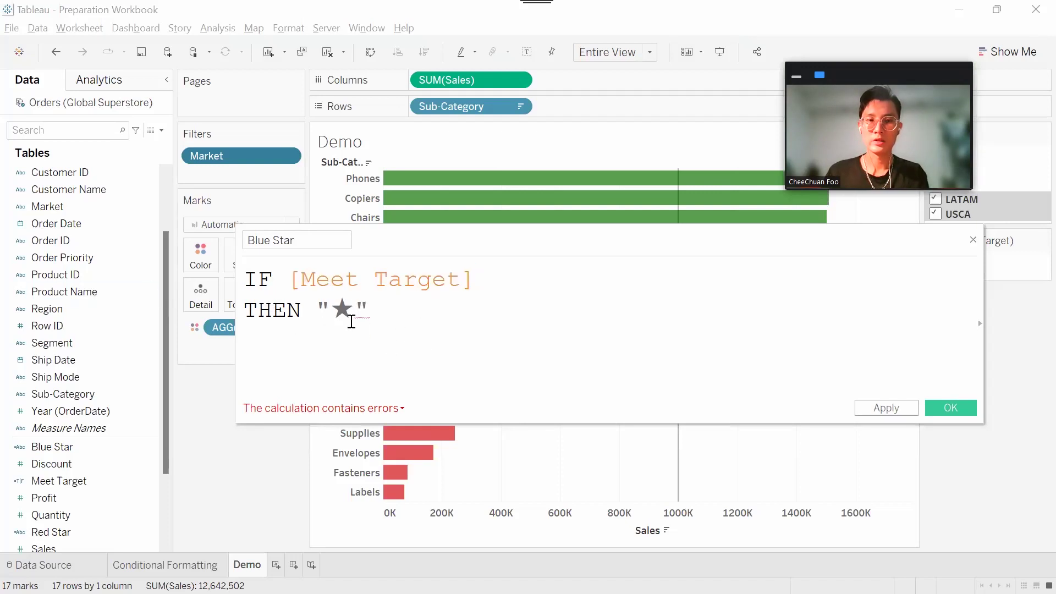
{"action": "left_click_drag", "start_coordinate": [395, 313], "coordinate": [311, 313]}
{"action": "left_click", "coordinate": [431, 352]}
- Complete the Blue Star formula with END on its own line, and close the calculation editor
{"action": "key", "text": "Return"}
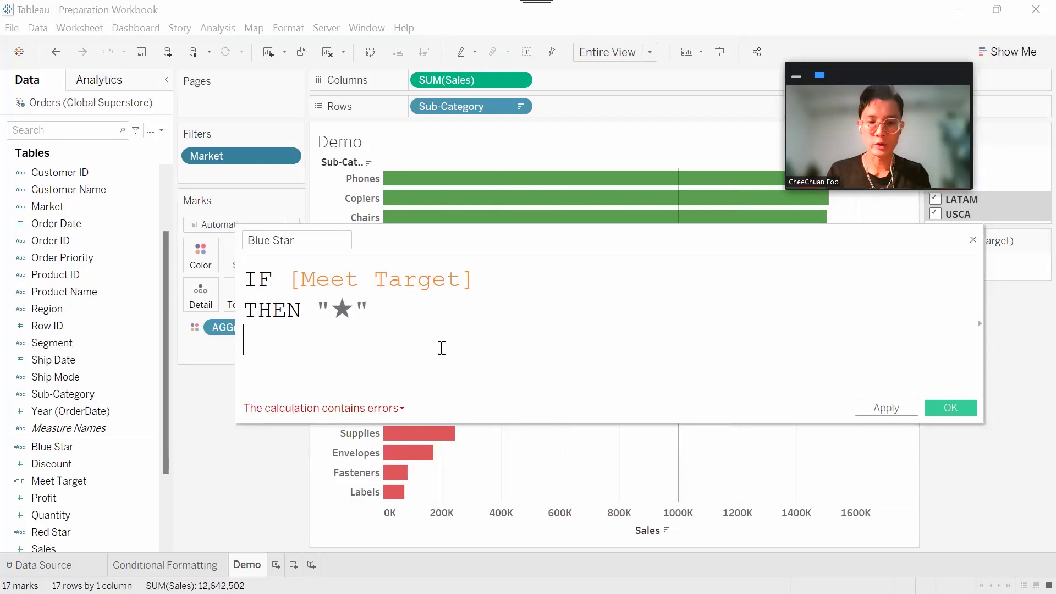
{"action": "type", "text": "end"}
{"action": "key", "text": "Return"}
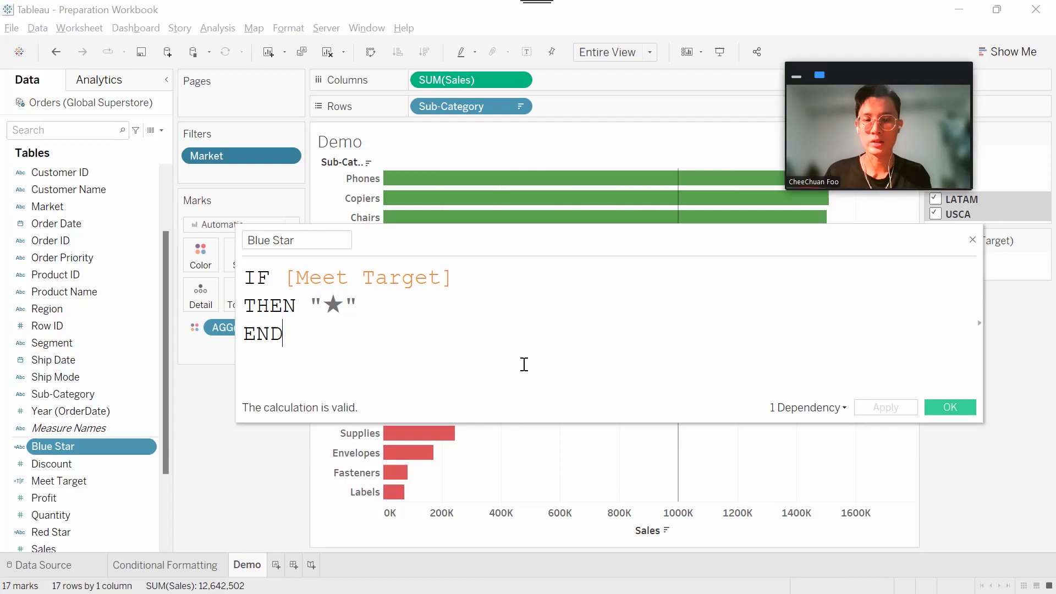
{"action": "left_click", "coordinate": [973, 240]}
- Create another calculated field named Red Star
{"action": "left_click", "coordinate": [162, 130]}
{"action": "left_click", "coordinate": [152, 150]}
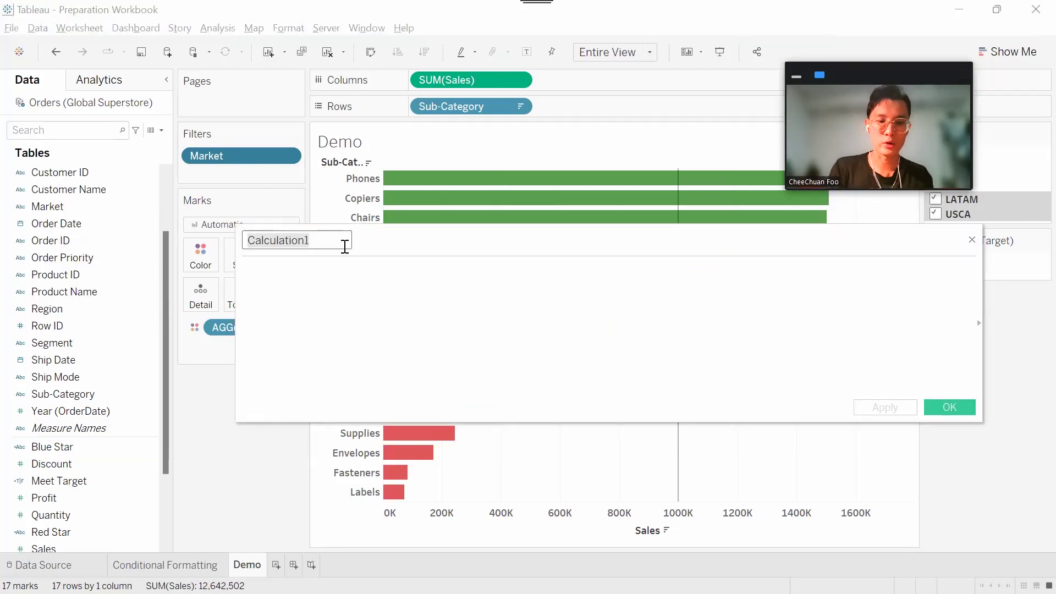
{"action": "type", "text": "Red Star"}
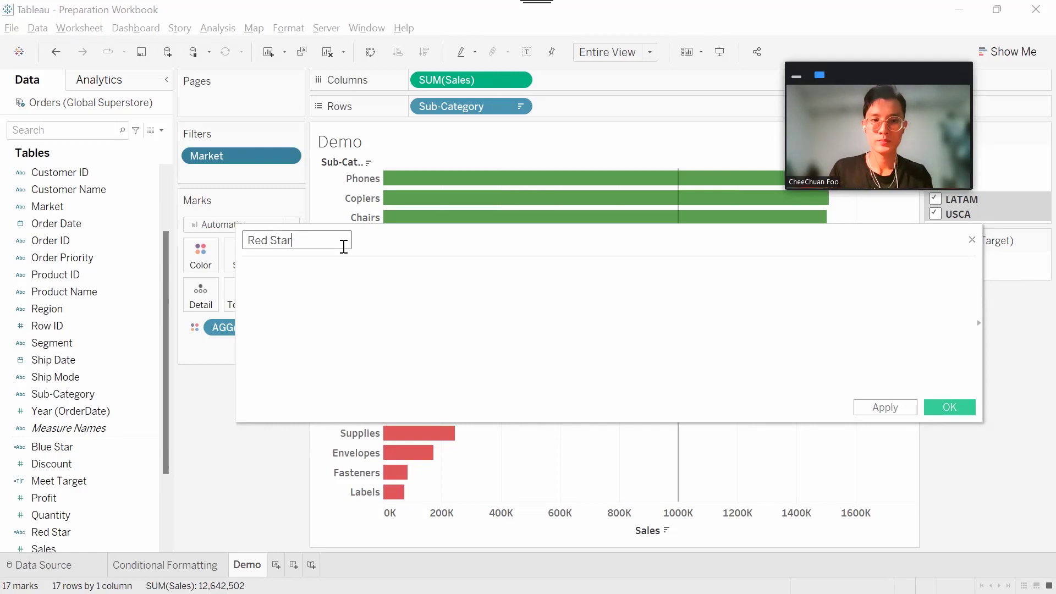
- Begin the Red Star formula with IF followed by the [Meet Target] field
{"action": "key", "text": "Tab"}
{"action": "type", "text": "IF"}
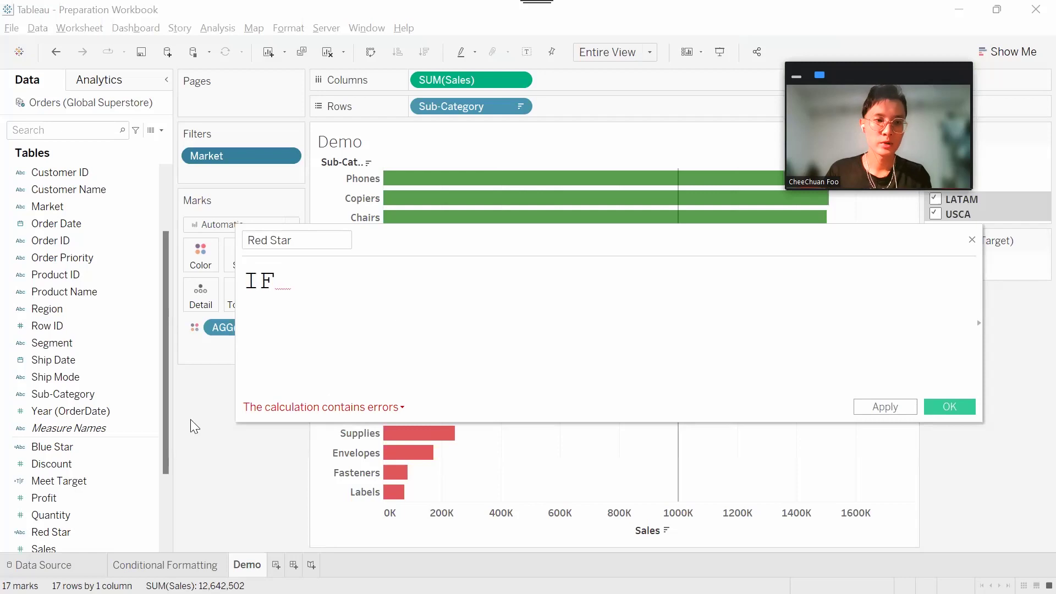
{"action": "left_click_drag", "start_coordinate": [76, 482], "coordinate": [379, 329]}
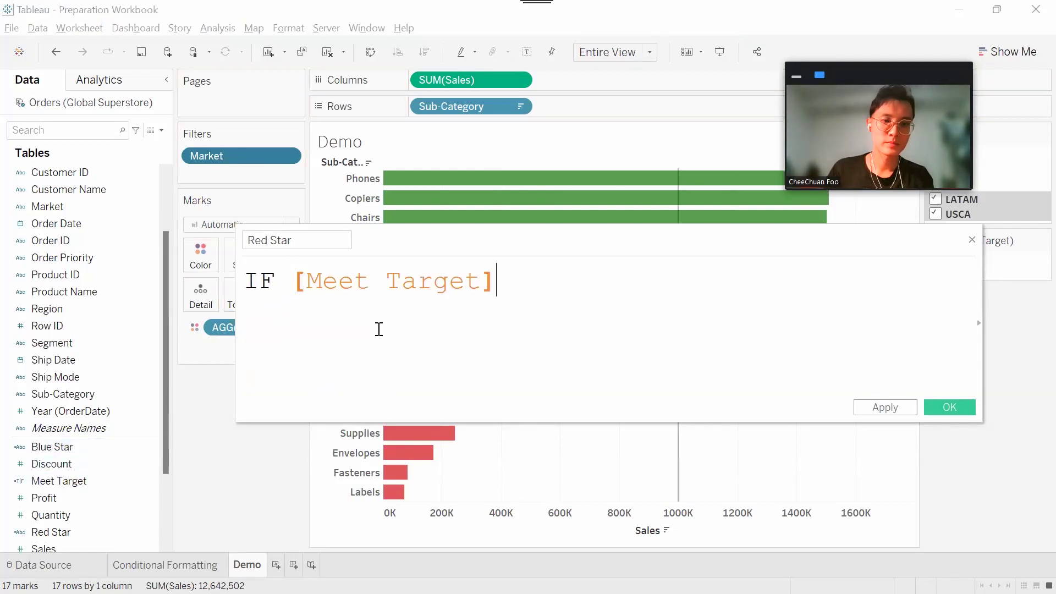
{"action": "left_click_drag", "start_coordinate": [546, 292], "coordinate": [290, 287]}
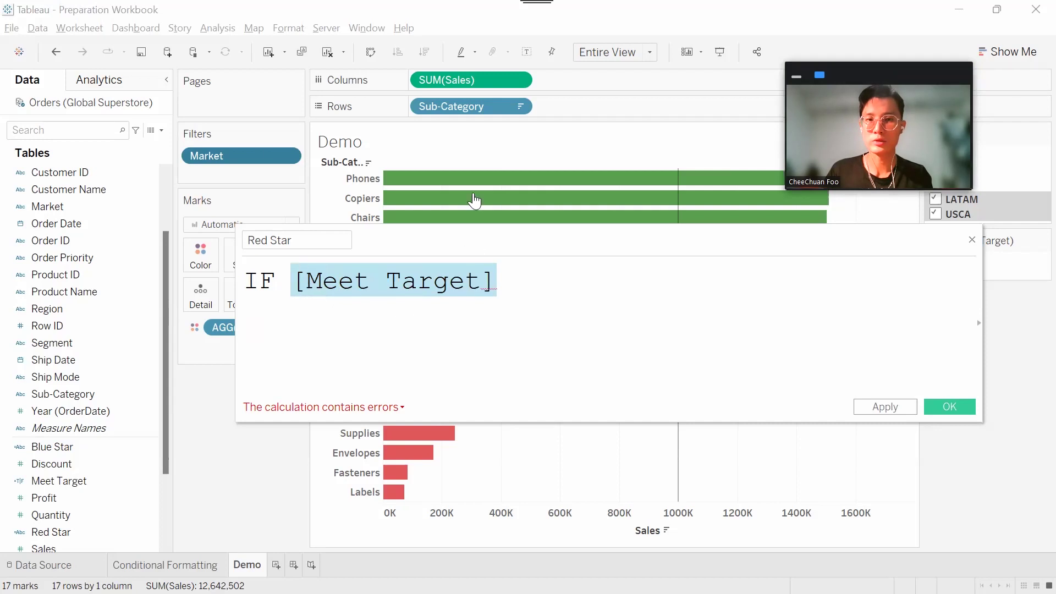
- Insert NOT before [Meet Target] in the Red Star formula, leaving a single space between them
{"action": "left_click", "coordinate": [304, 284]}
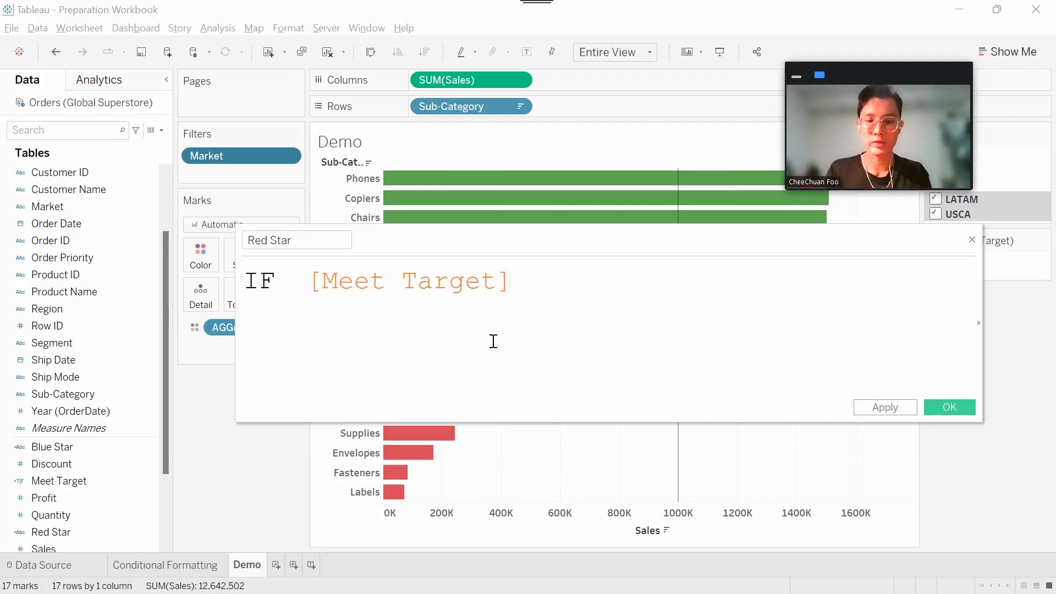
{"action": "type", "text": "not"}
{"action": "key", "text": "BackSpace"}
{"action": "key", "text": "BackSpace"}
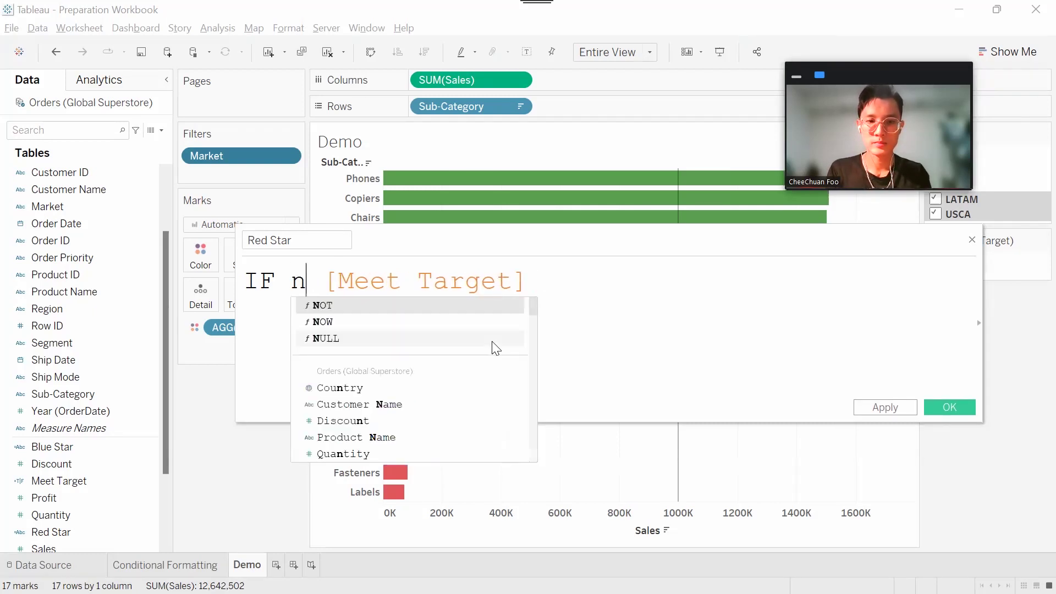
{"action": "key", "text": "Return"}
{"action": "key", "text": "Delete"}
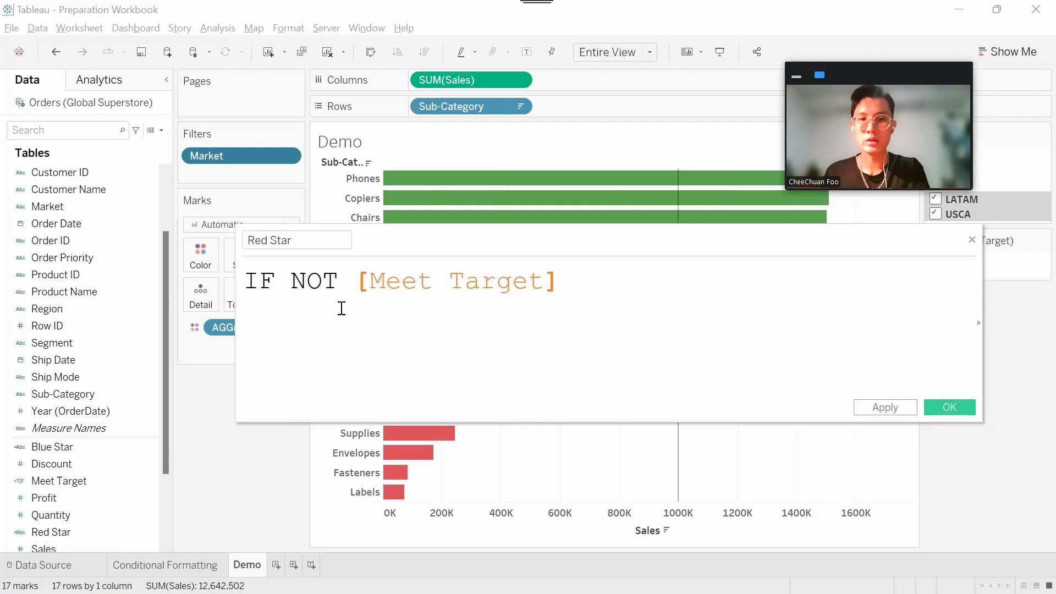
{"action": "key", "text": "Delete"}
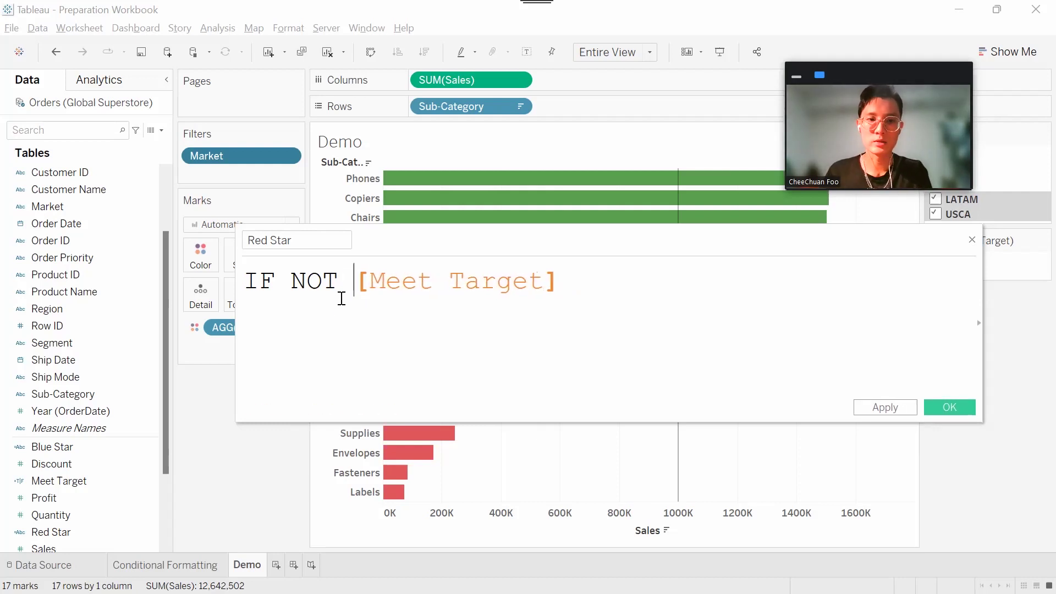
{"action": "double_click", "coordinate": [341, 284]}
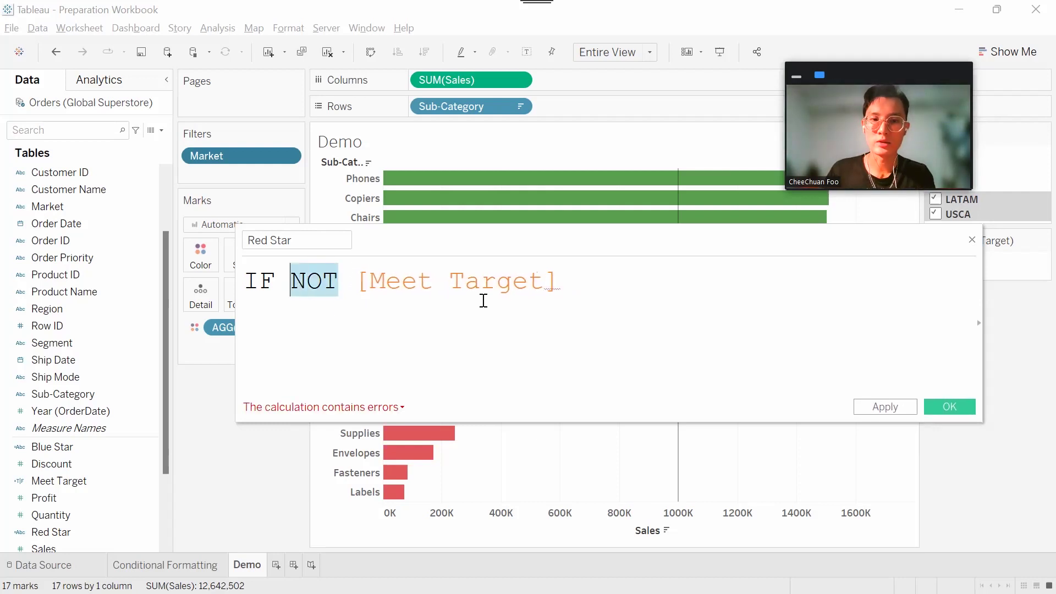
{"action": "left_click", "coordinate": [591, 283]}
{"action": "left_click_drag", "start_coordinate": [591, 283], "coordinate": [362, 282]}
{"action": "left_click", "coordinate": [582, 283]}
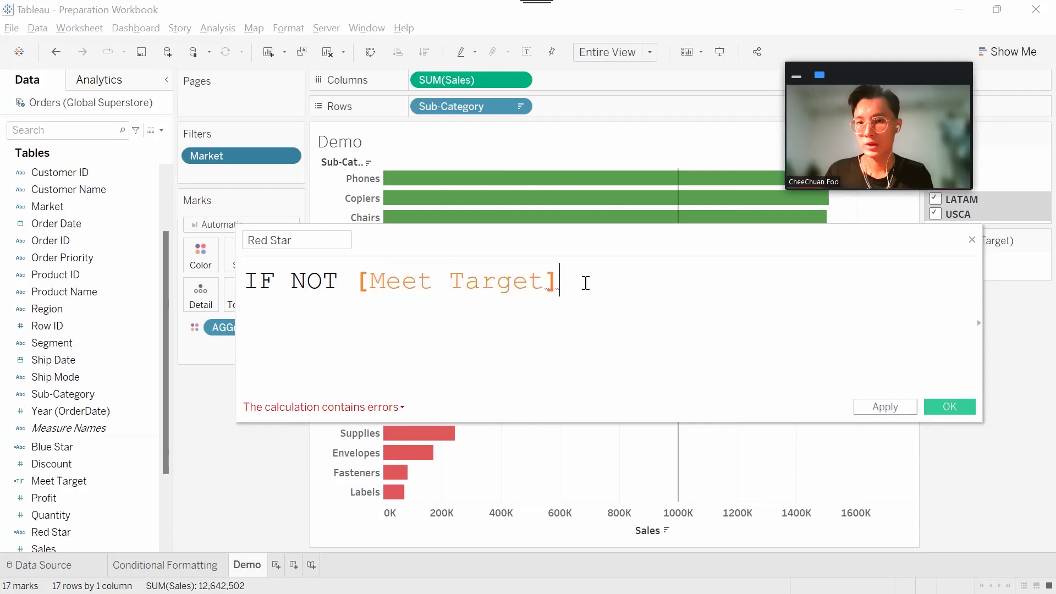
{"action": "left_click_drag", "start_coordinate": [561, 282], "coordinate": [357, 286]}
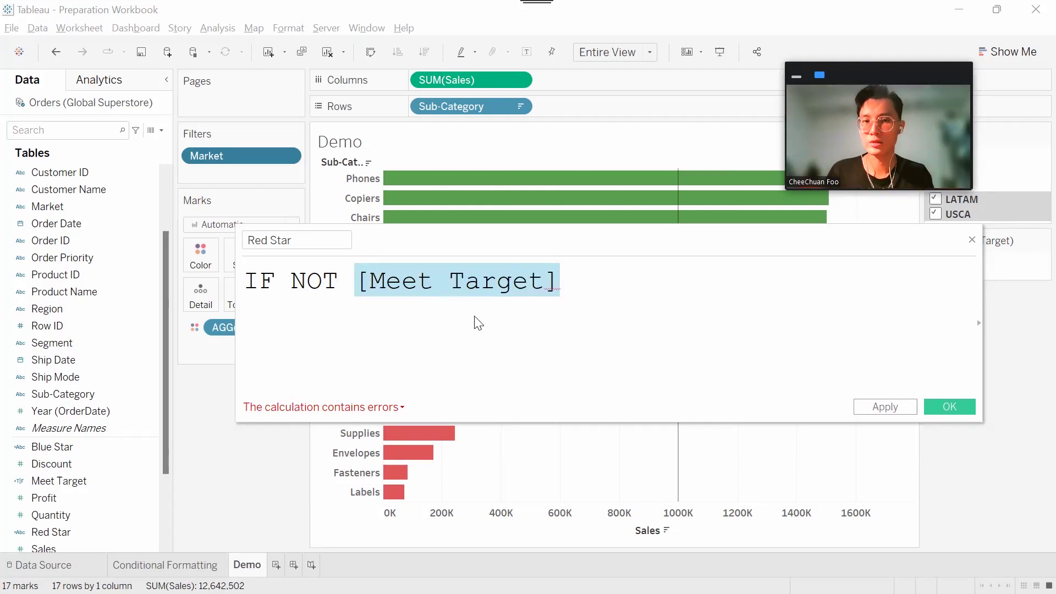
{"action": "left_click_drag", "start_coordinate": [285, 281], "coordinate": [571, 280]}
- Add a second line to the Red Star formula with THEN and the copied star symbol in quotation marks
{"action": "left_click", "coordinate": [589, 280]}
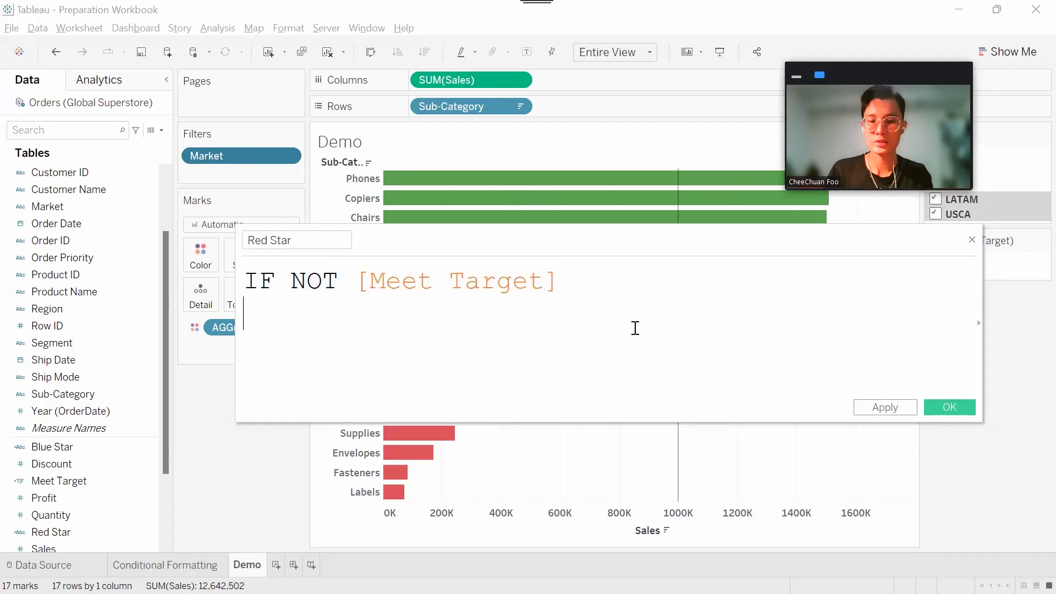
{"action": "key", "text": "Return"}
{"action": "type", "text": "THEN \"\""}
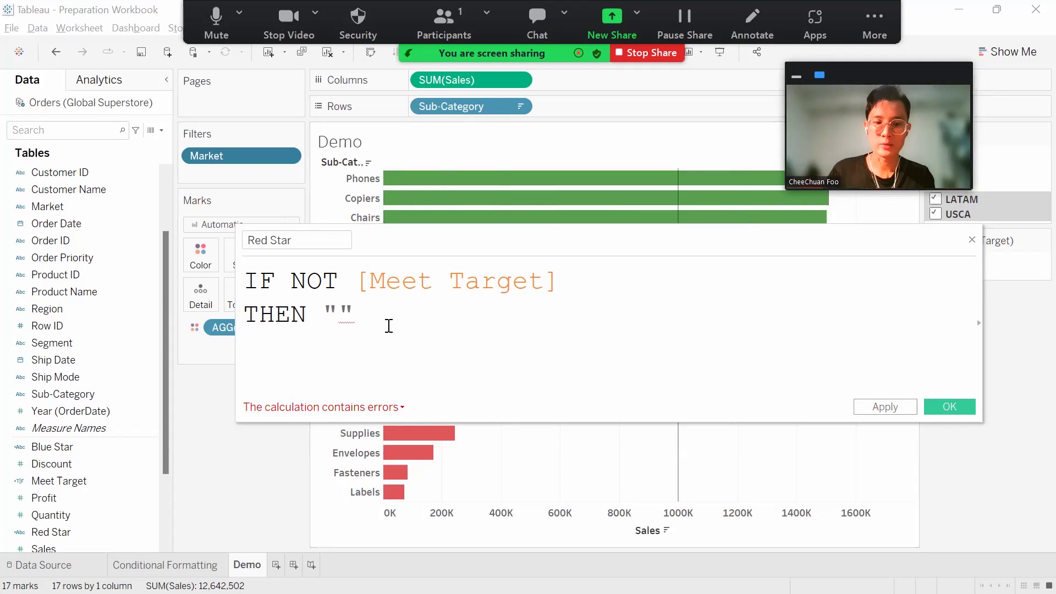
{"action": "key", "text": "ctrl+v"}
{"action": "key", "text": "Right"}
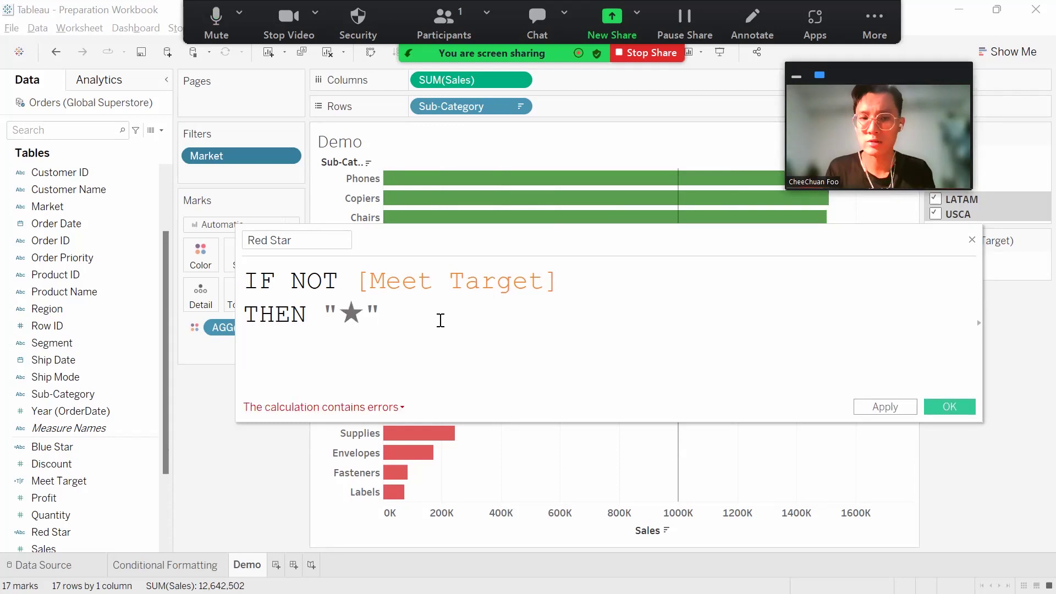
- Close the Red Star formula with END on a third line and save the calculated field
{"action": "key", "text": "Return"}
{"action": "type", "text": "end"}
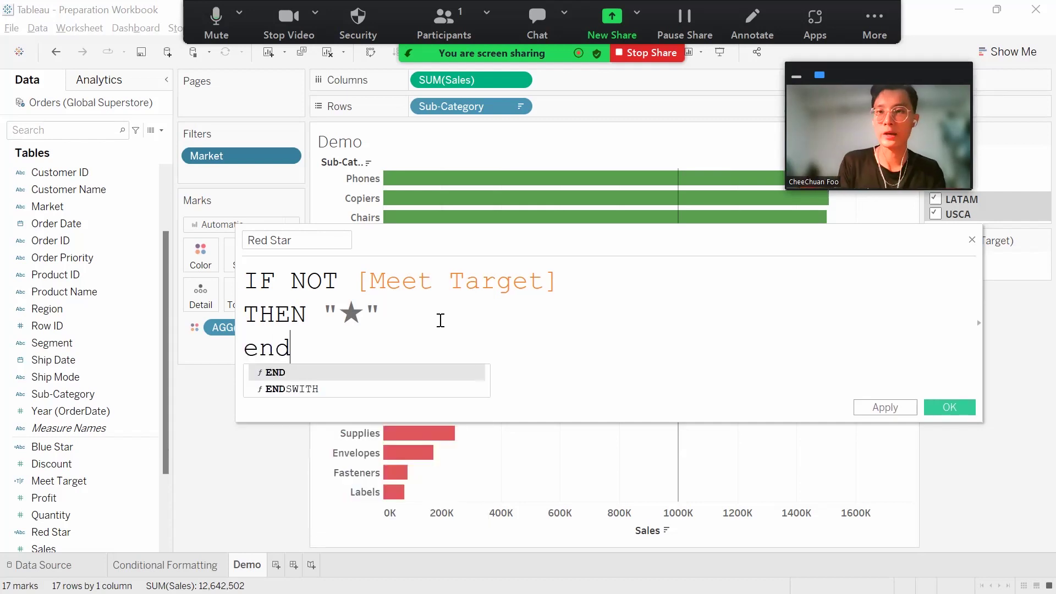
{"action": "key", "text": "Return"}
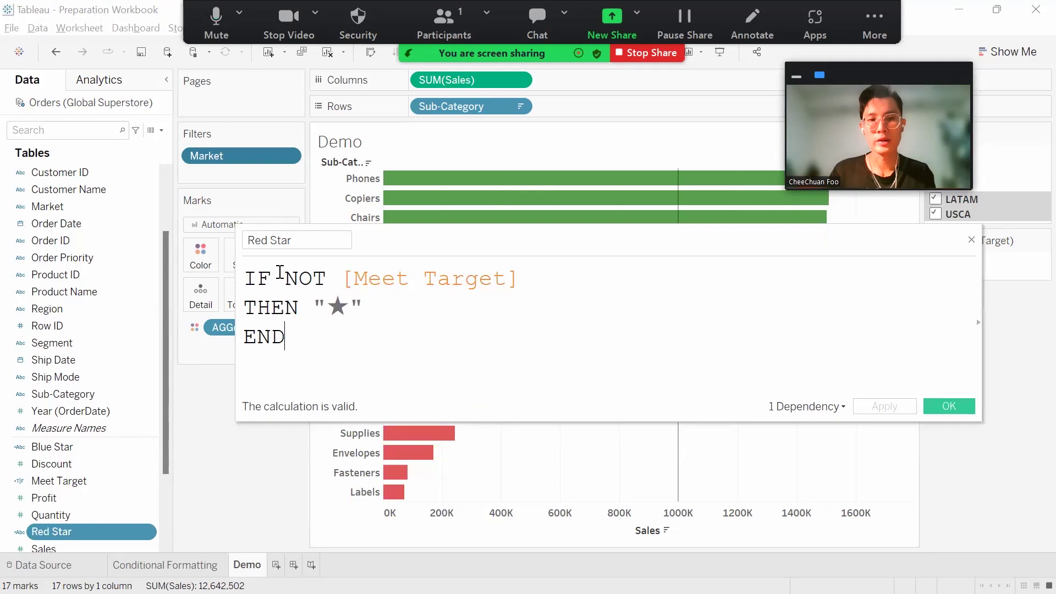
{"action": "left_click", "coordinate": [340, 278]}
{"action": "double_click", "coordinate": [339, 278]}
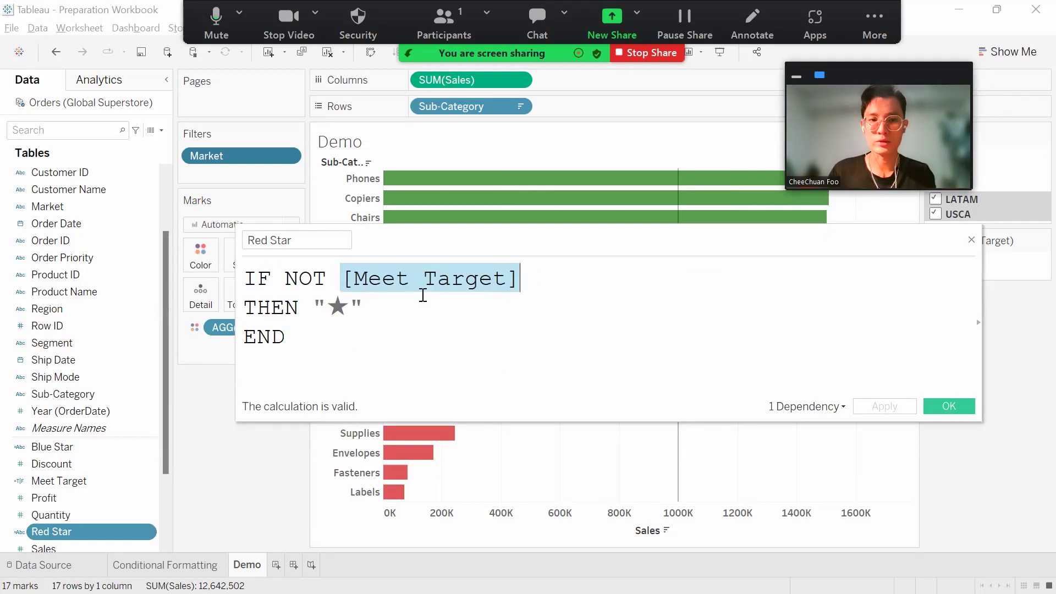
{"action": "left_click_drag", "start_coordinate": [286, 279], "coordinate": [545, 283]}
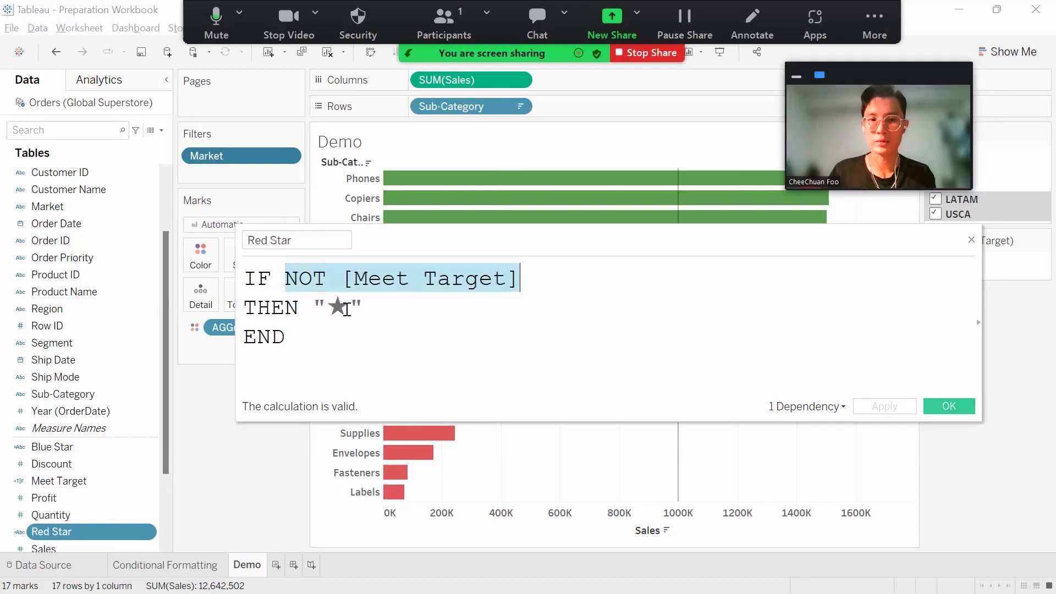
{"action": "left_click_drag", "start_coordinate": [348, 307], "coordinate": [326, 306]}
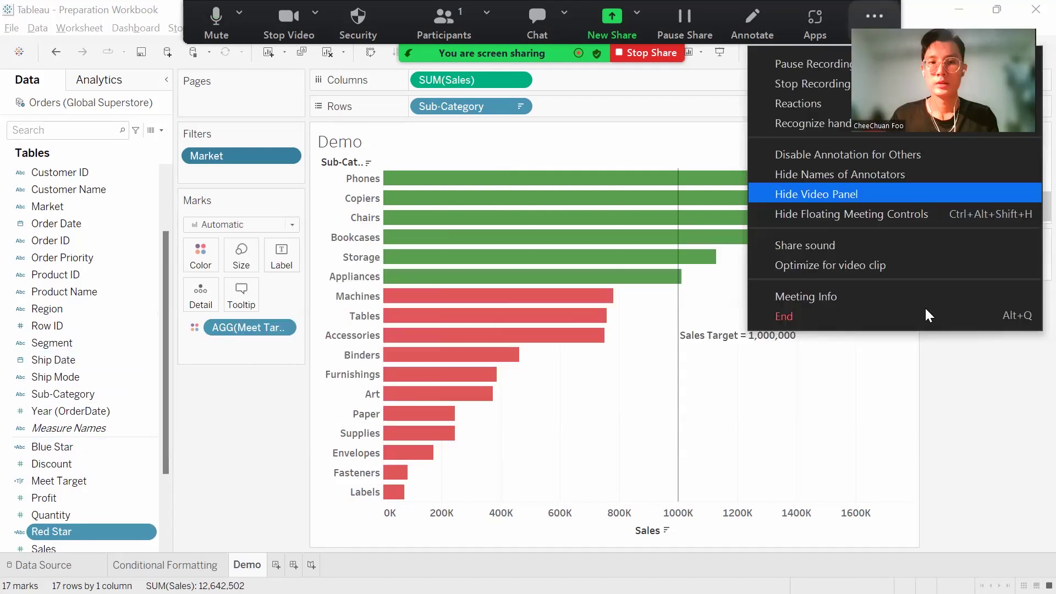
- Hide the floating meeting controls, label the bars with the Blue Star field, and exclude EMEA in the Market filter
{"action": "key", "text": "ctrl+alt+shift+h"}
{"action": "left_click_drag", "start_coordinate": [82, 445], "coordinate": [297, 259]}
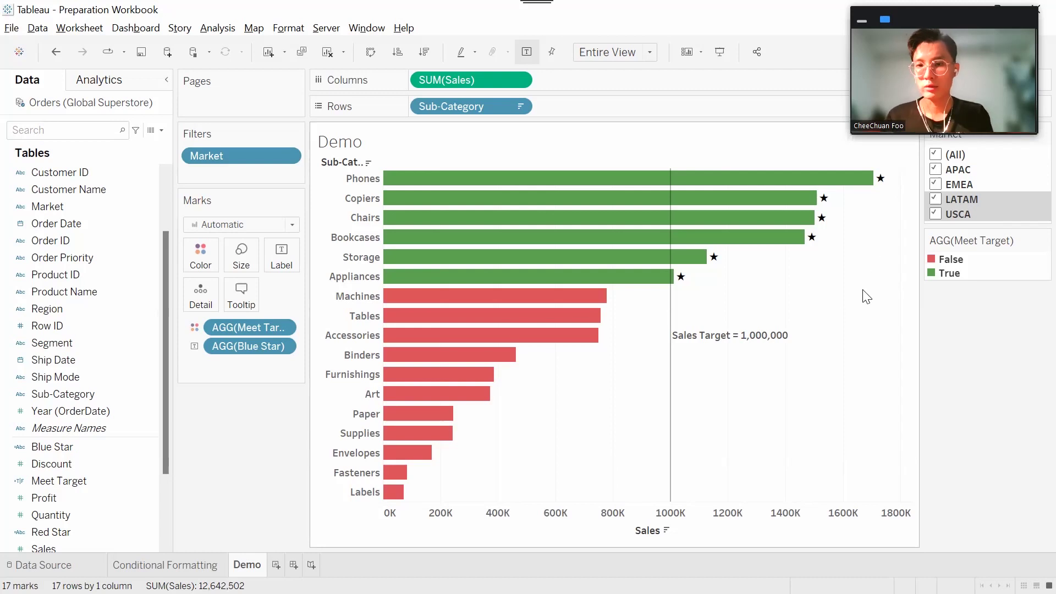
{"action": "left_click", "coordinate": [935, 185]}
{"action": "left_click", "coordinate": [937, 199]}
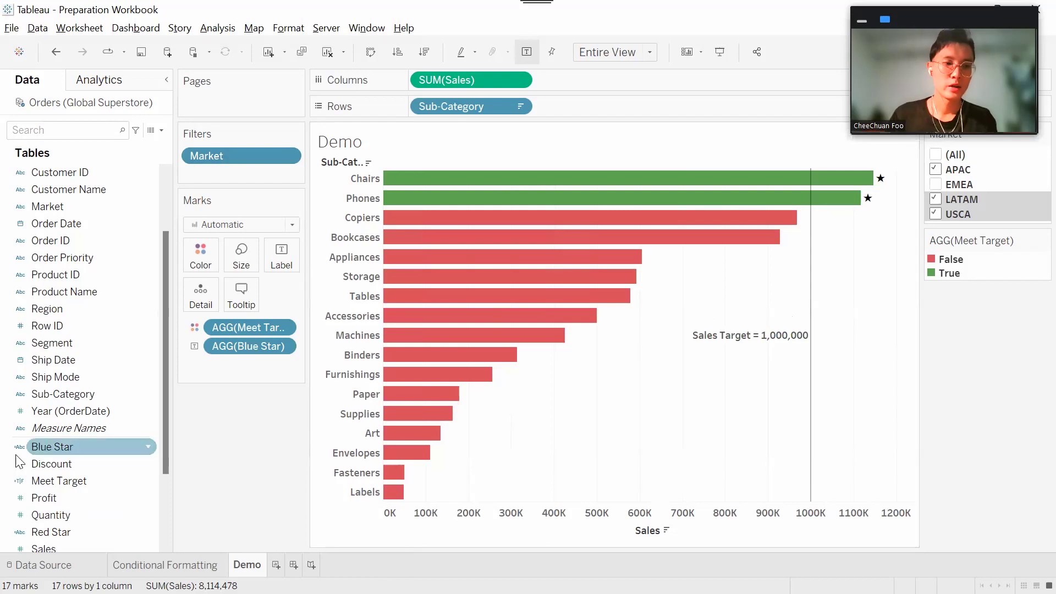
- Add the Red Star field as a second bar label and include EMEA again in the Market filter
{"action": "left_click", "coordinate": [51, 531]}
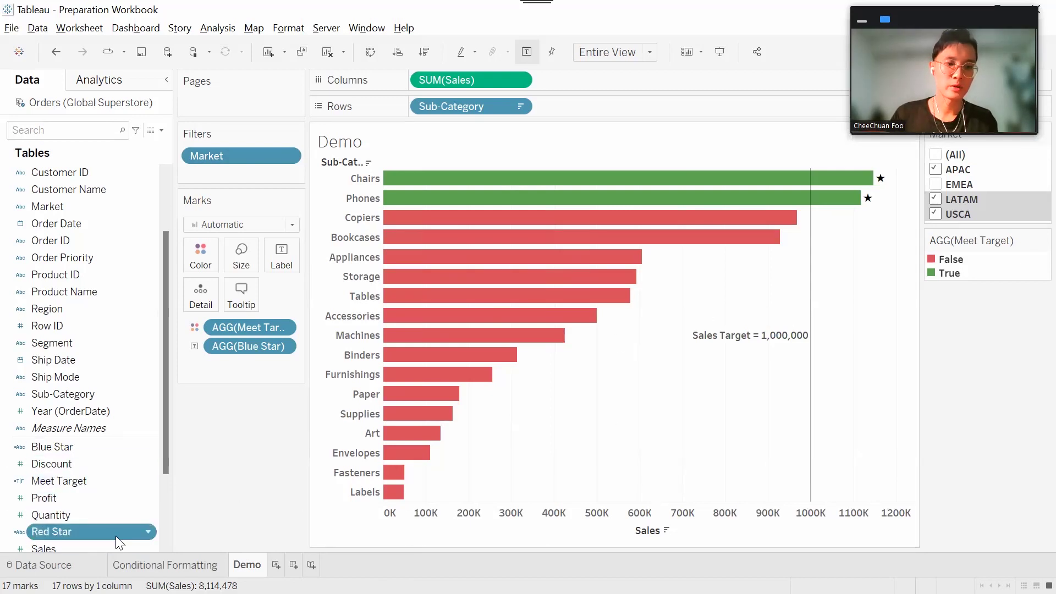
{"action": "left_click_drag", "start_coordinate": [111, 533], "coordinate": [289, 262]}
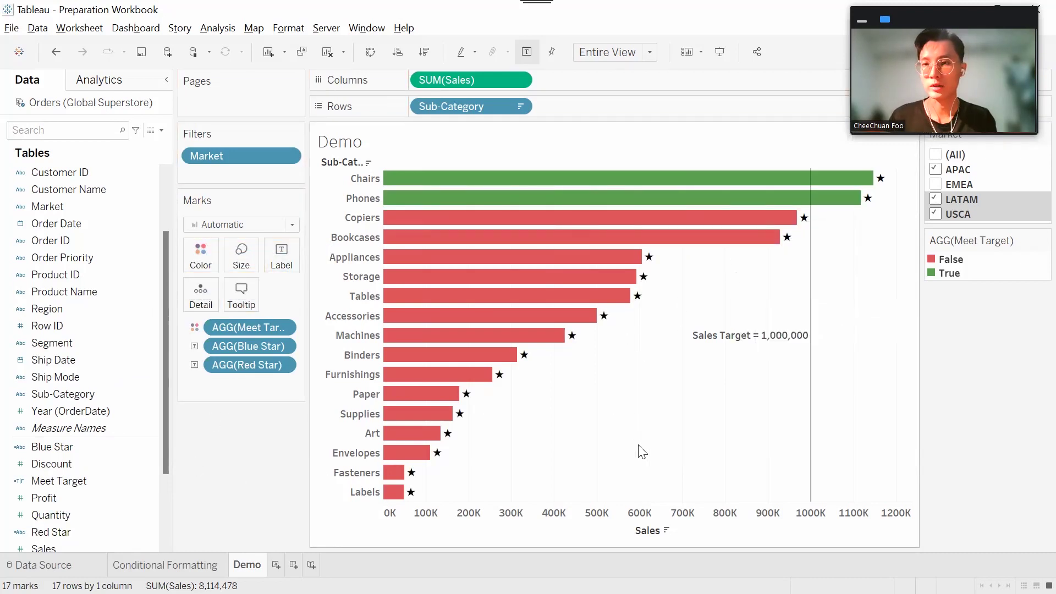
{"action": "left_click", "coordinate": [936, 184]}
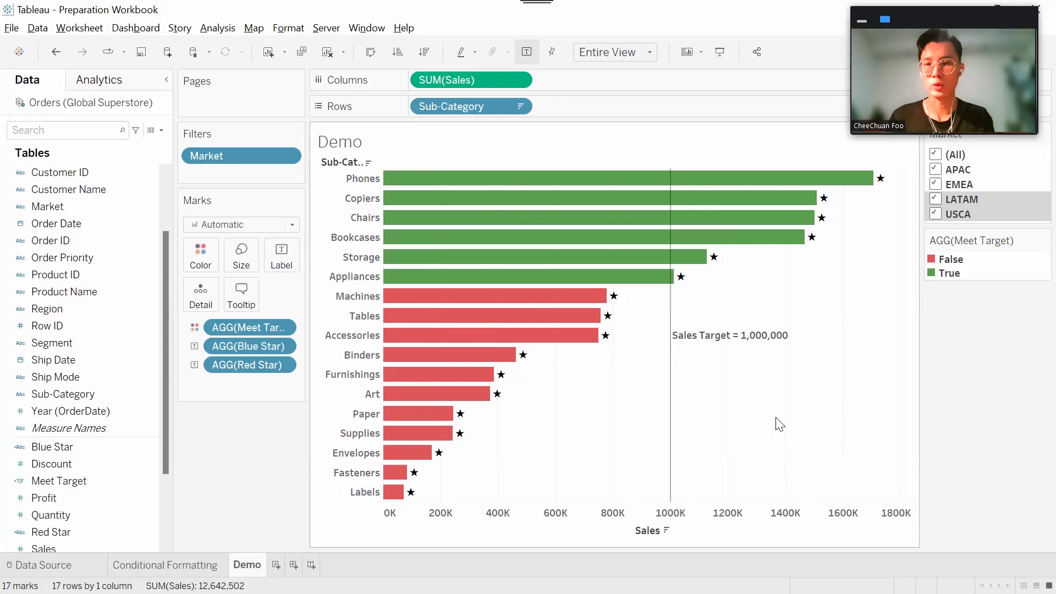
- Open the mark label text for editing and color the <AGG(Blue Star)> placeholder blue
{"action": "left_click", "coordinate": [291, 269]}
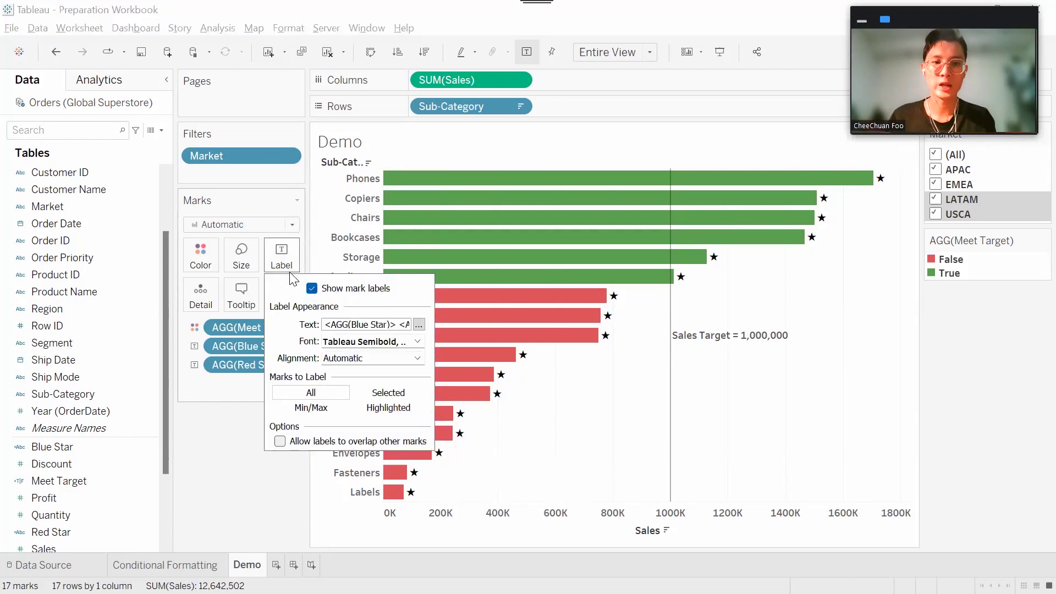
{"action": "left_click", "coordinate": [418, 325]}
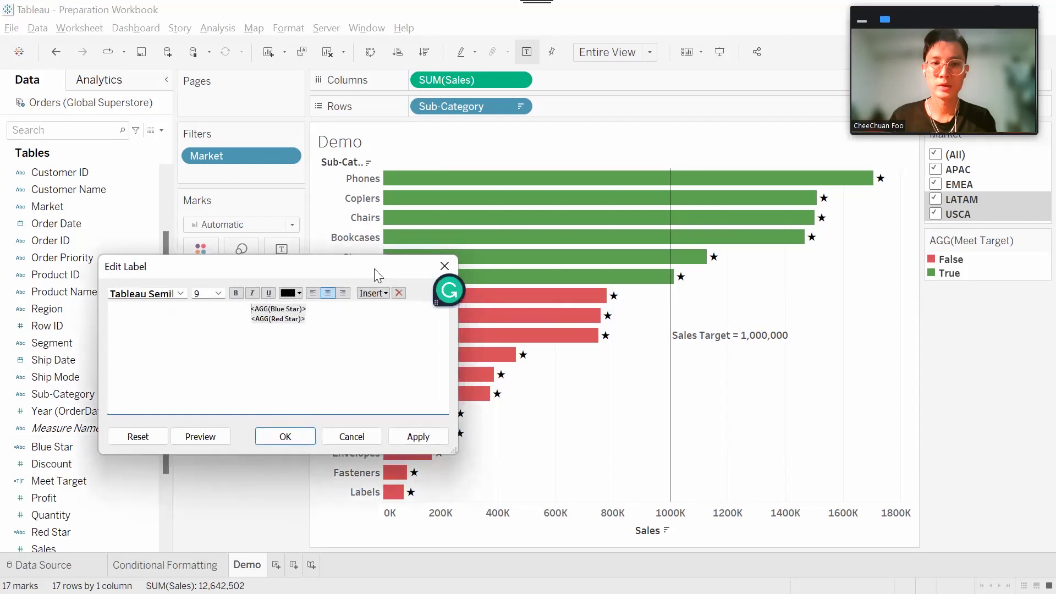
{"action": "left_click_drag", "start_coordinate": [374, 268], "coordinate": [675, 211]}
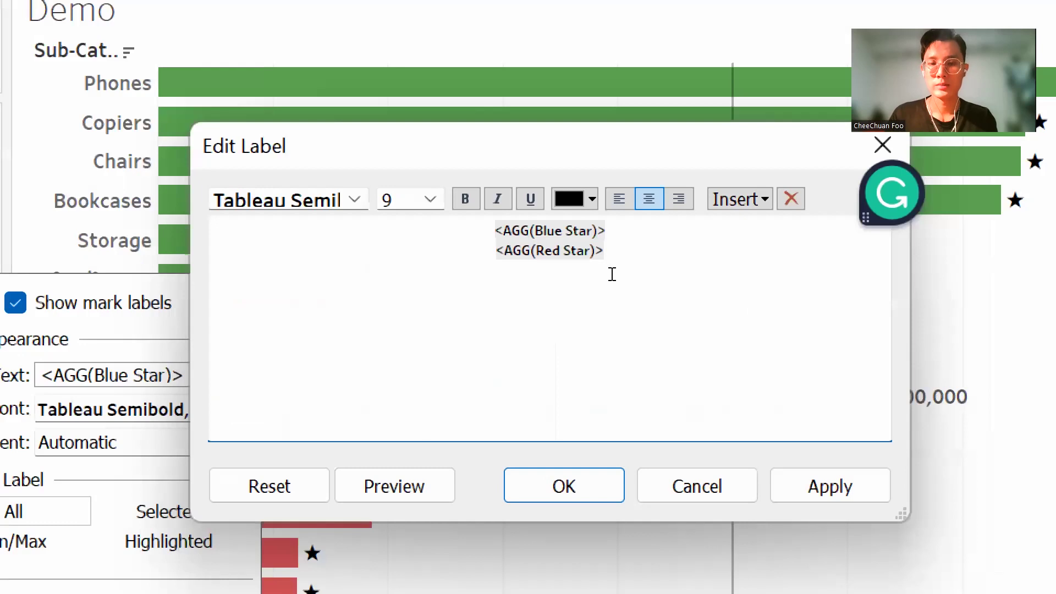
{"action": "left_click_drag", "start_coordinate": [611, 233], "coordinate": [629, 206]}
{"action": "left_click_drag", "start_coordinate": [608, 268], "coordinate": [543, 267]}
{"action": "left_click", "coordinate": [657, 283]}
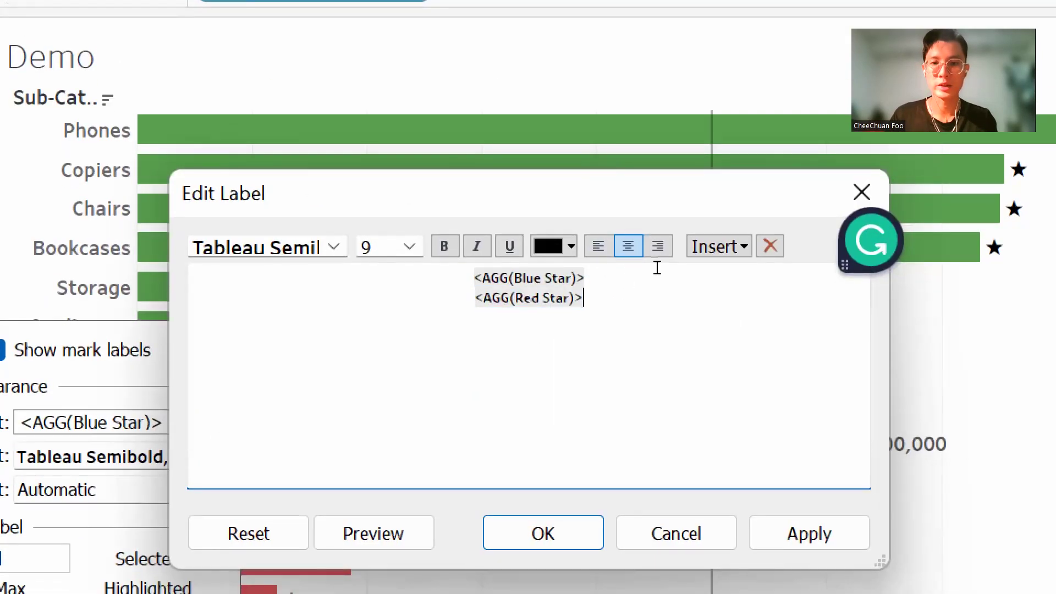
{"action": "left_click_drag", "start_coordinate": [611, 252], "coordinate": [538, 245]}
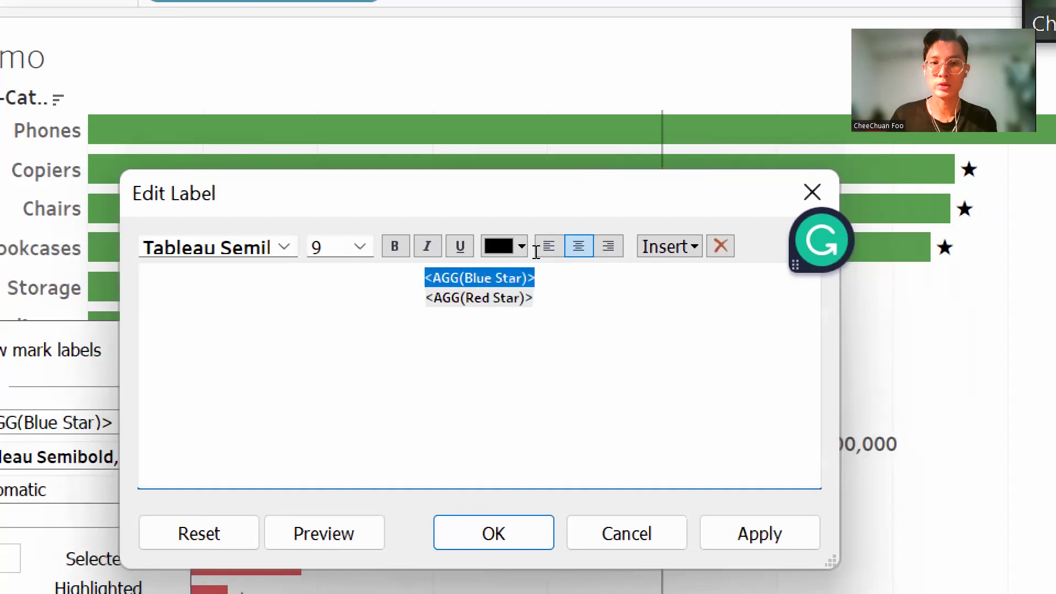
{"action": "left_click", "coordinate": [570, 266]}
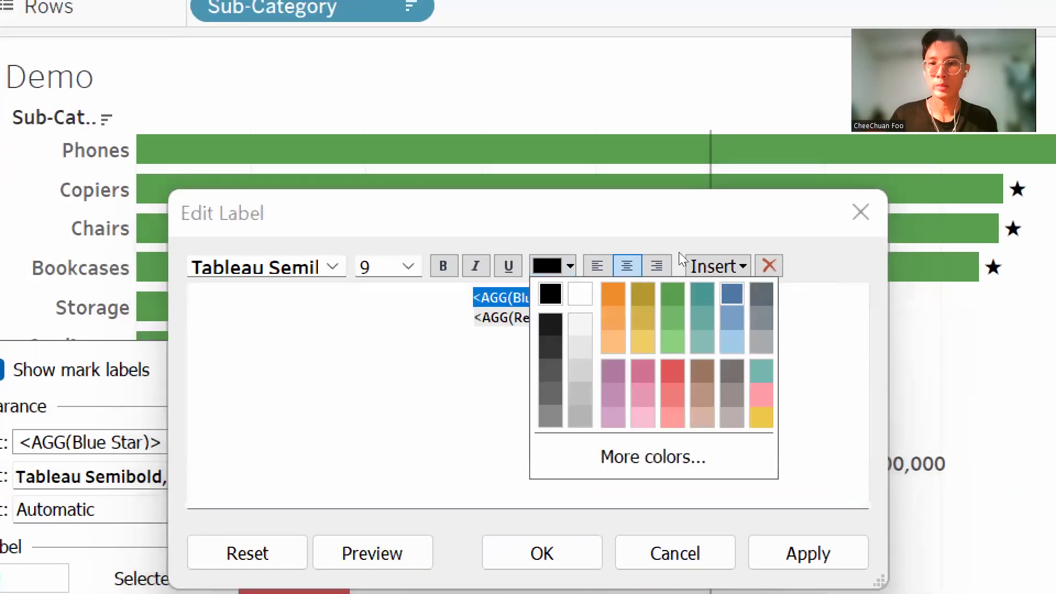
{"action": "left_click", "coordinate": [677, 297]}
{"action": "left_click", "coordinate": [719, 379]}
{"action": "key", "text": "shift+Home"}
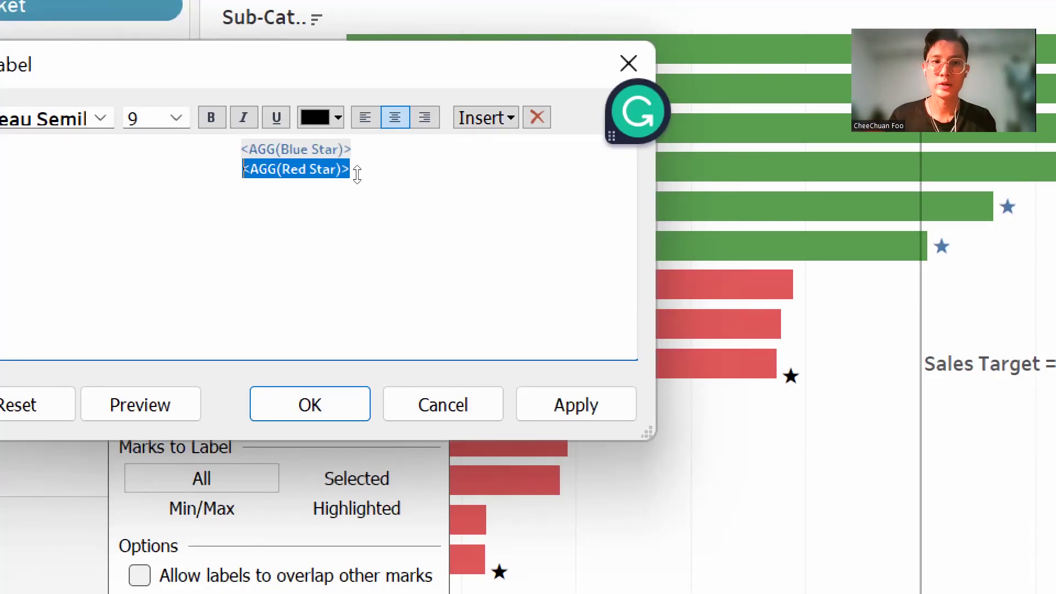
{"action": "key", "text": "Right"}
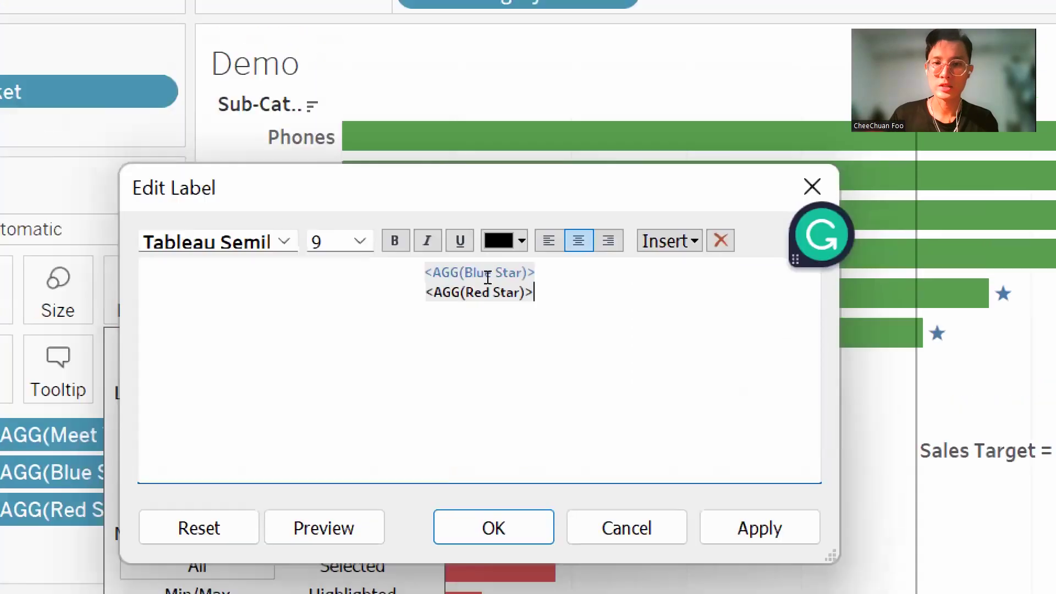
{"action": "key", "text": "shift+Home"}
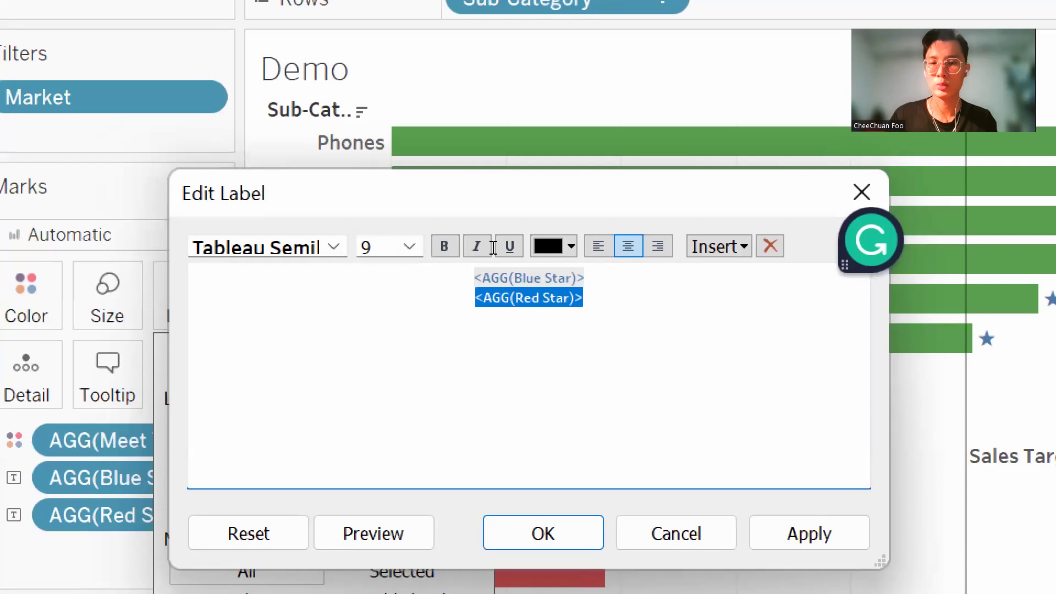
{"action": "key", "text": "Left"}
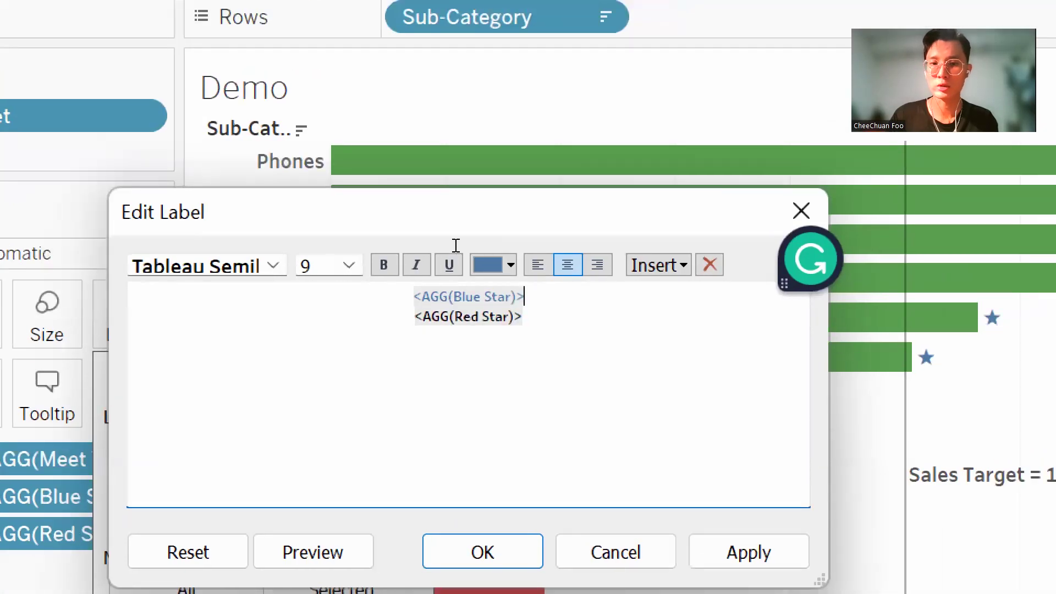
{"action": "key", "text": "shift+Home"}
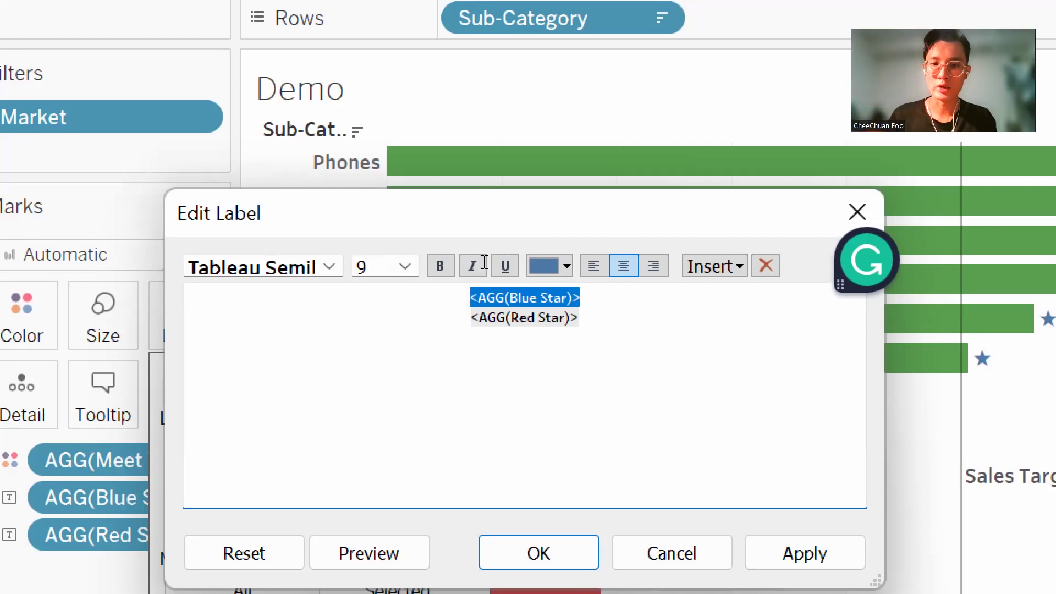
{"action": "key", "text": "Down"}
{"action": "key", "text": "shift+End"}
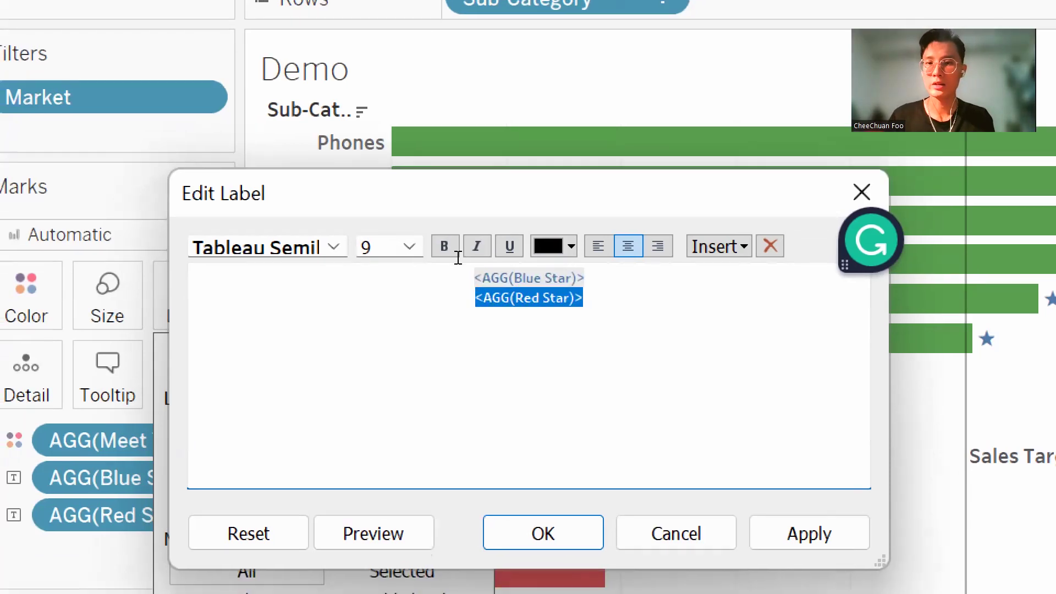
- Join <AGG(Blue Star)> and <AGG(Red Star)> on one line of the label text and apply the change
{"action": "key", "text": "Up"}
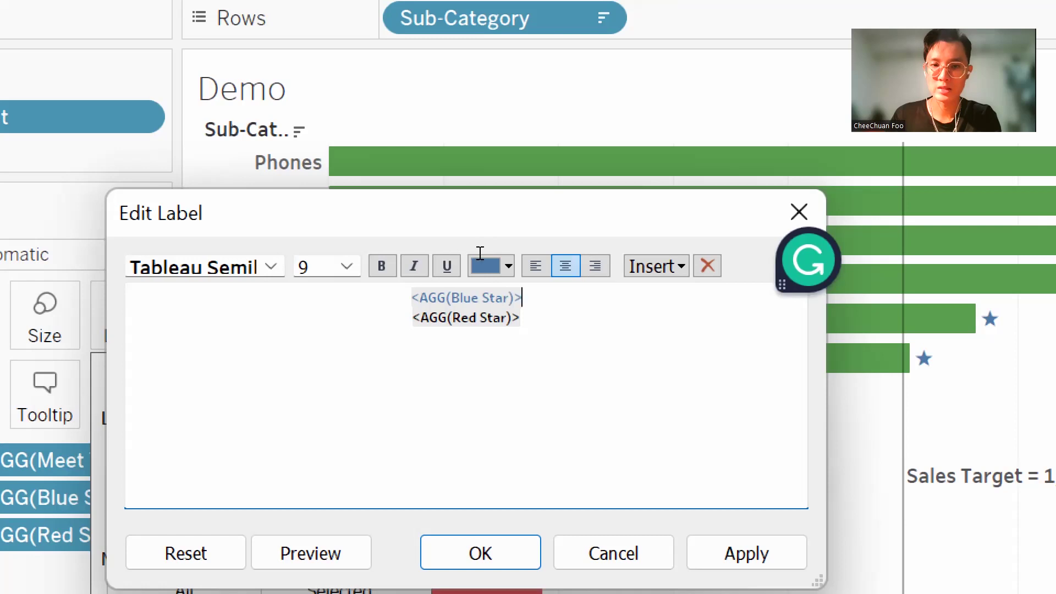
{"action": "key", "text": "Delete"}
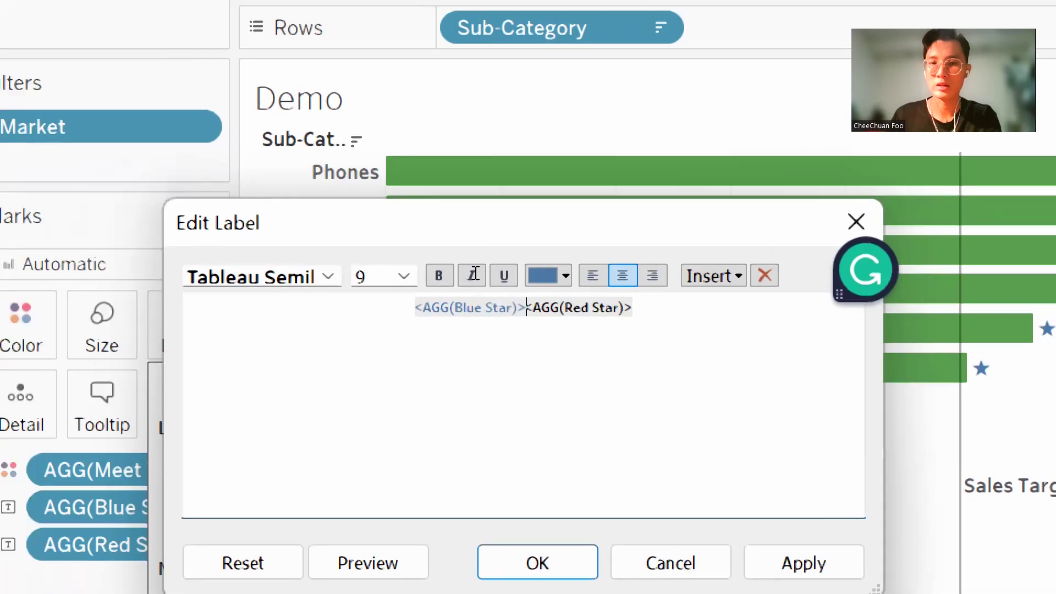
{"action": "key", "text": "alt+a"}
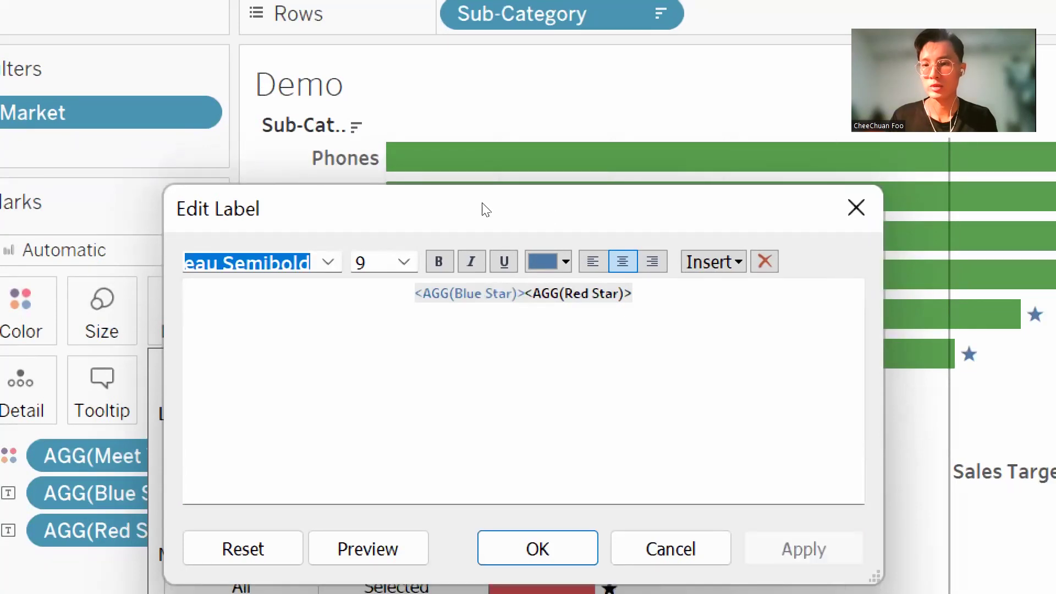
- Color the <AGG(Red Star)> placeholder red in the label text, then accept and close the label settings
{"action": "left_click_drag", "start_coordinate": [485, 209], "coordinate": [165, 183]}
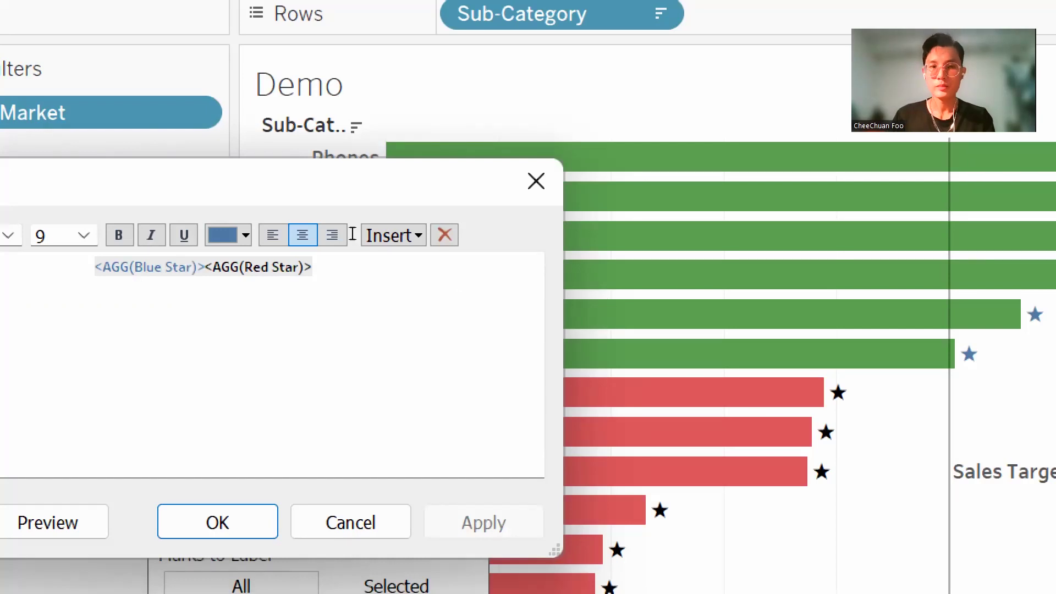
{"action": "left_click_drag", "start_coordinate": [313, 267], "coordinate": [254, 268]}
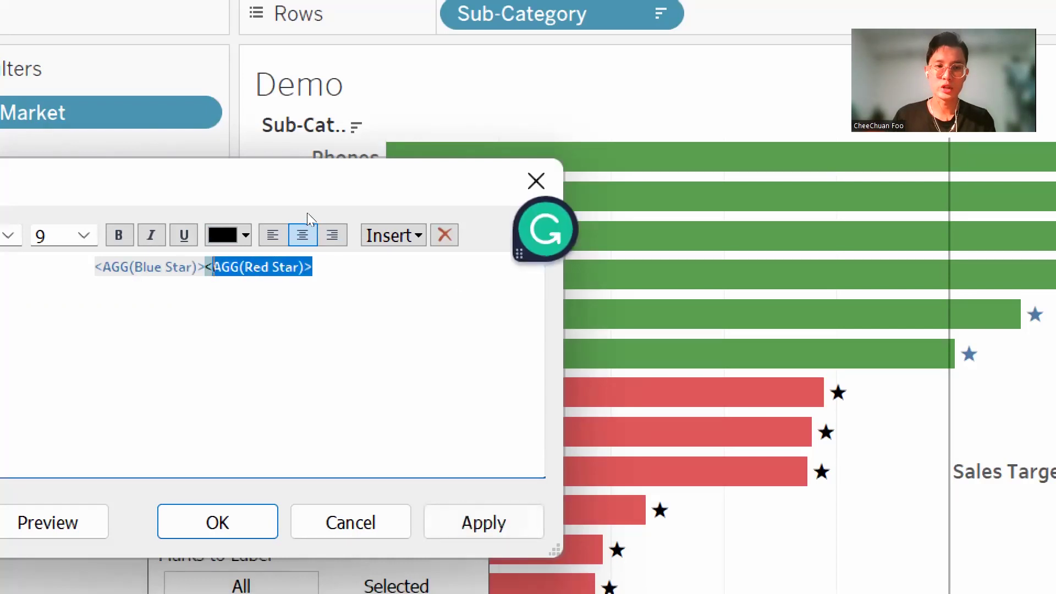
{"action": "left_click", "coordinate": [245, 236]}
{"action": "left_click", "coordinate": [349, 340]}
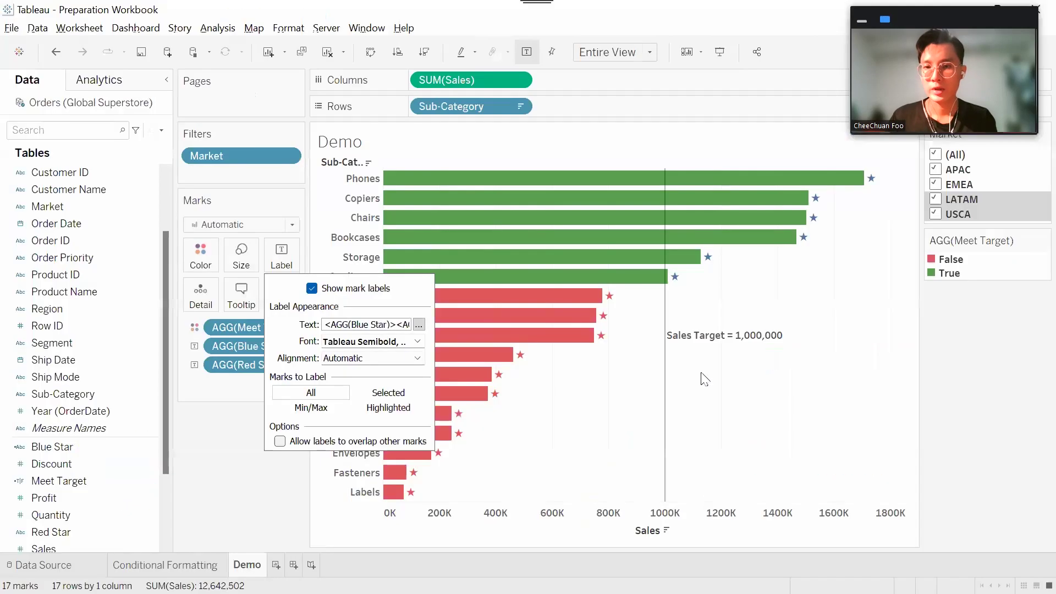
{"action": "left_click", "coordinate": [765, 419]}
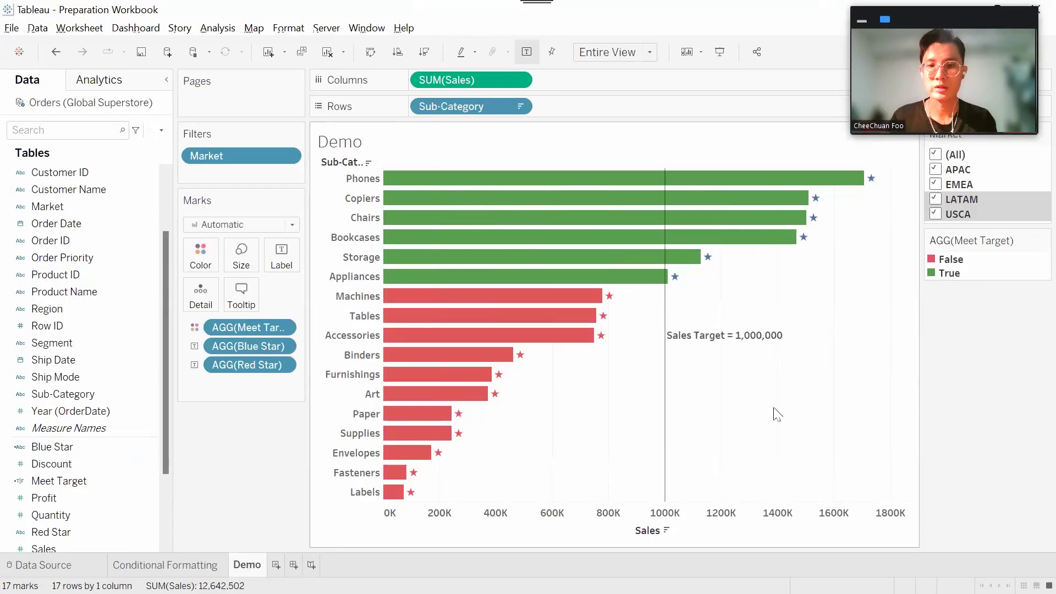
- Check the star labels by excluding EMEA, LATAM and USCA in turn from the Market filter, restoring all markets
{"action": "left_click", "coordinate": [935, 185]}
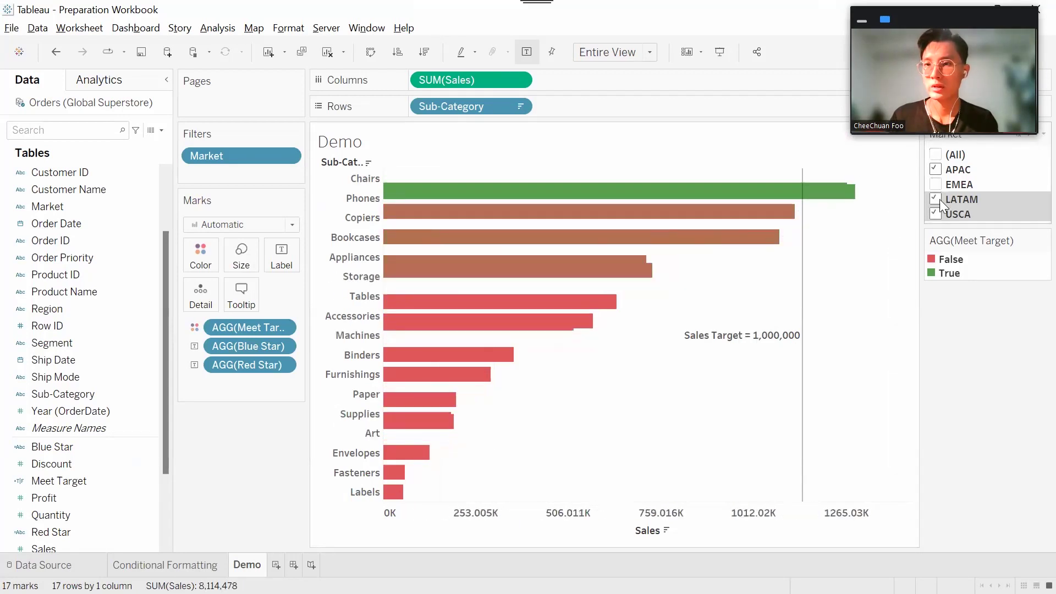
{"action": "left_click", "coordinate": [935, 184]}
{"action": "left_click", "coordinate": [935, 199]}
{"action": "left_click", "coordinate": [935, 214]}
{"action": "left_click", "coordinate": [936, 214]}
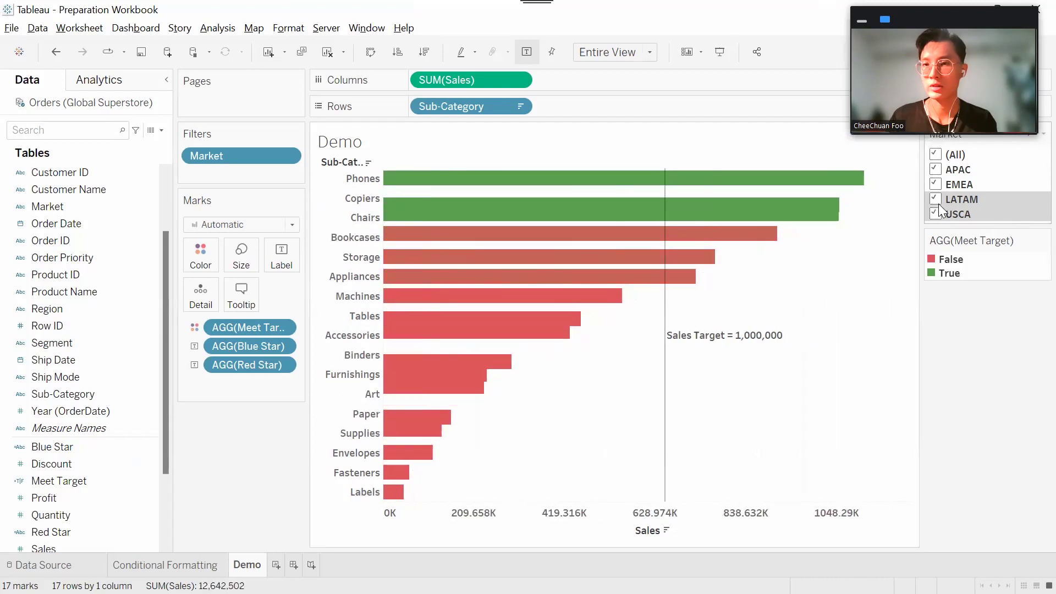
{"action": "left_click", "coordinate": [935, 199]}
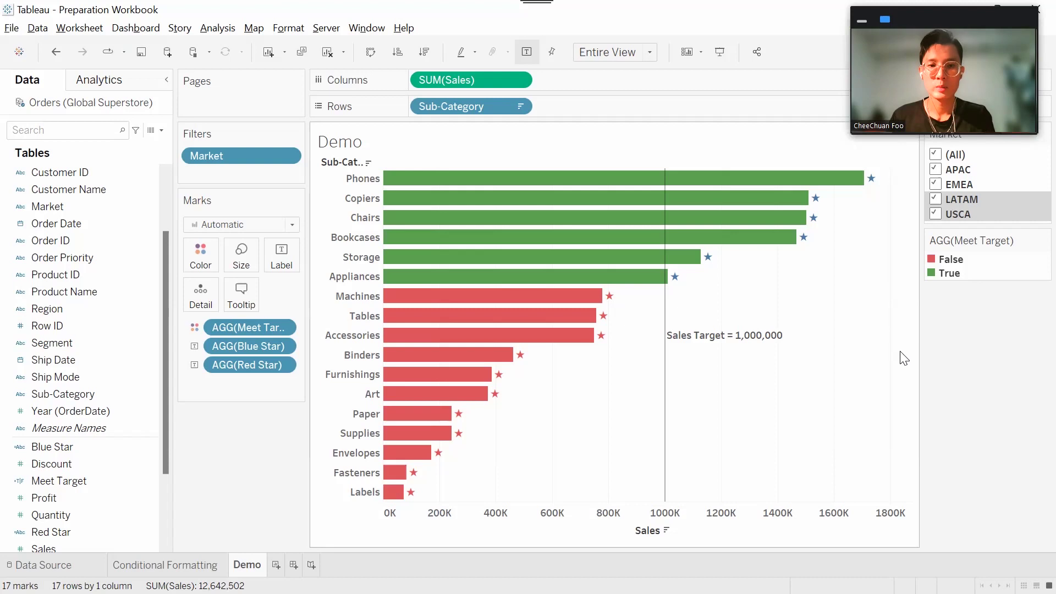
- Switch to the Medium draft in the browser, review its Tableau conditional formatting tutorial through the star symbols section, and return to Tableau
{"action": "key", "text": "alt+Tab"}
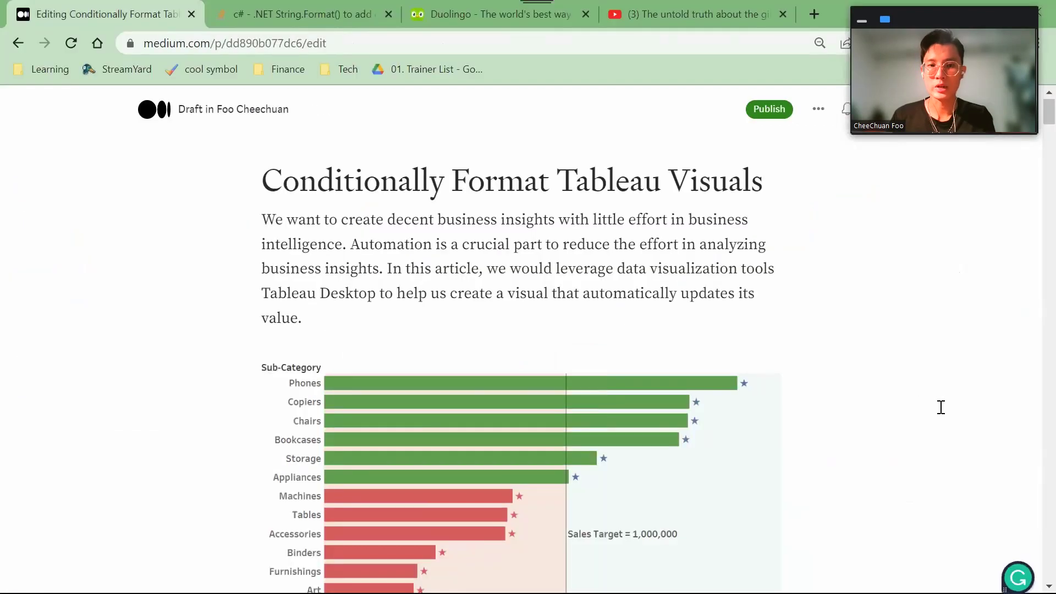
{"action": "scroll", "coordinate": [941, 407], "scroll_direction": "down", "scroll_amount": 20}
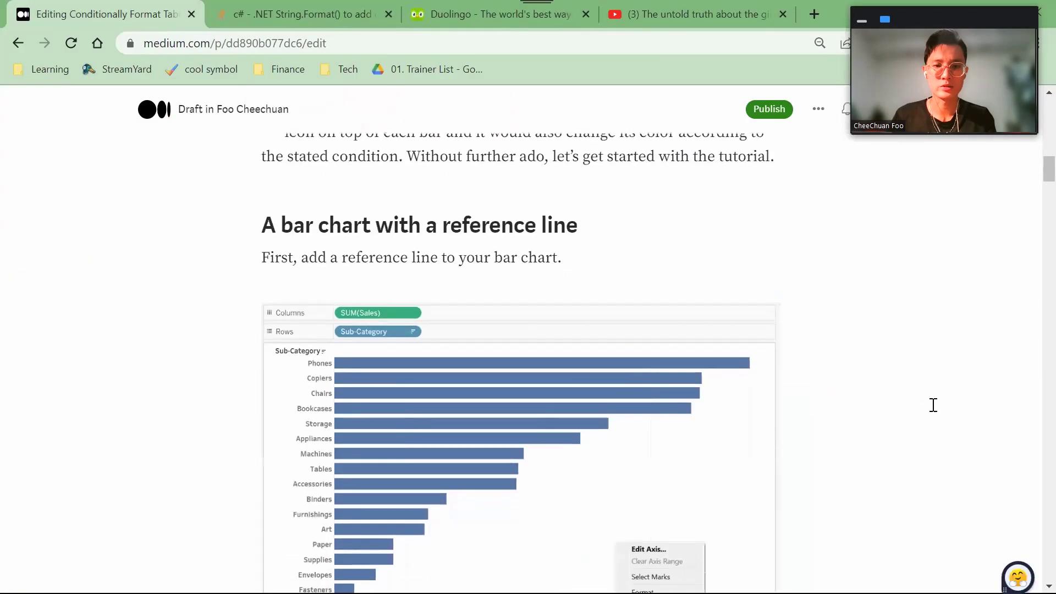
{"action": "scroll", "coordinate": [933, 405], "scroll_direction": "down", "scroll_amount": 20}
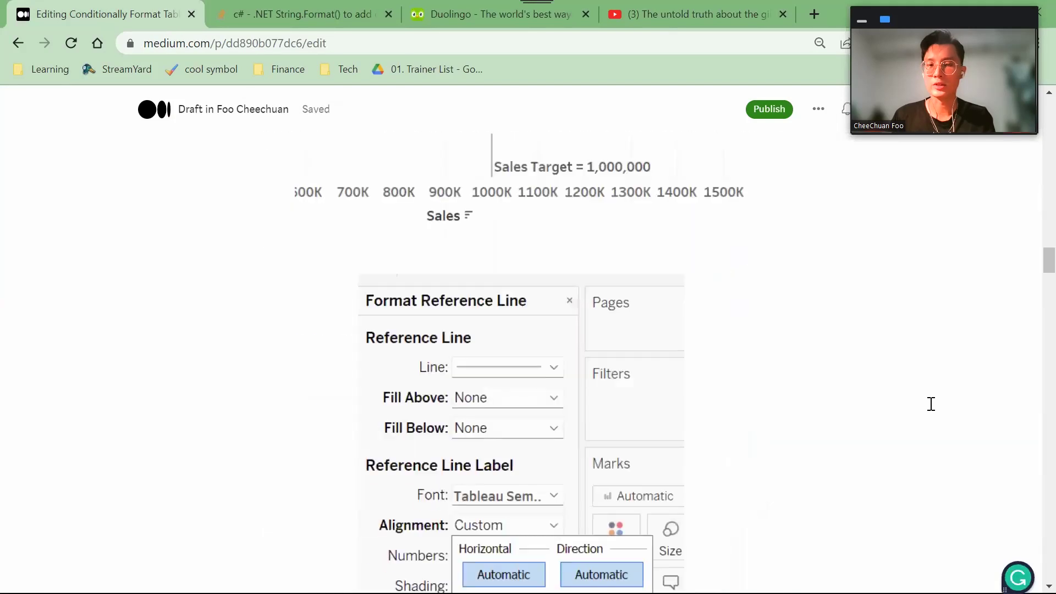
{"action": "scroll", "coordinate": [931, 405], "scroll_direction": "down", "scroll_amount": 20}
{"action": "scroll", "coordinate": [930, 406], "scroll_direction": "down", "scroll_amount": 20}
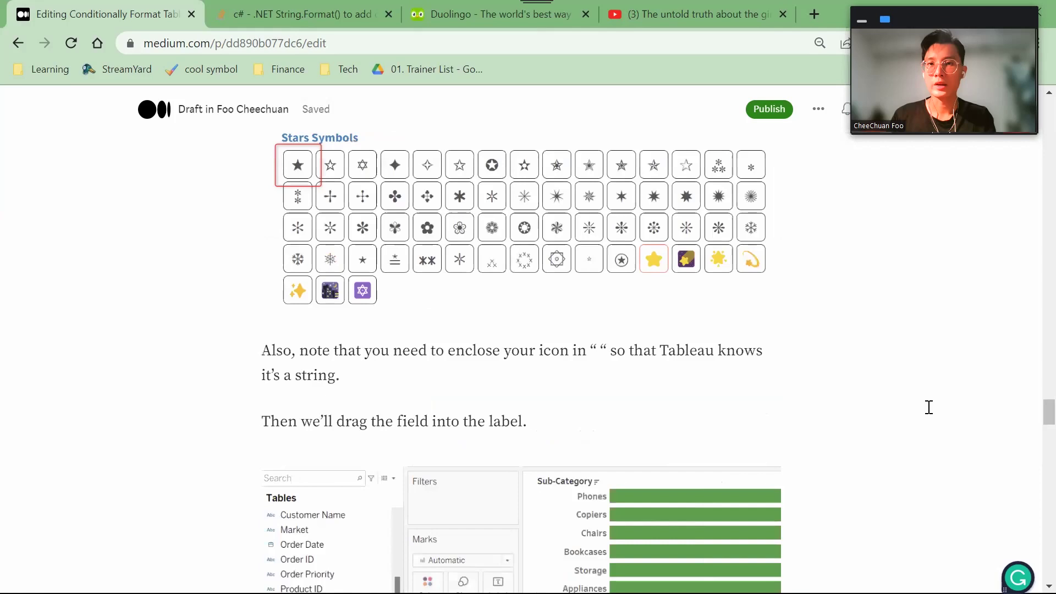
{"action": "key", "text": "alt+Tab"}
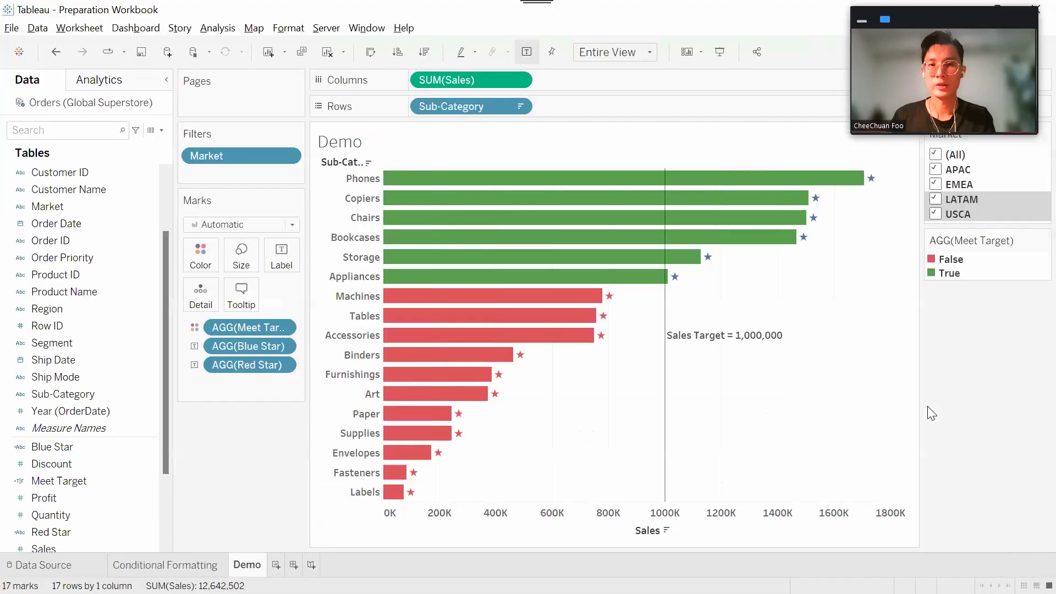